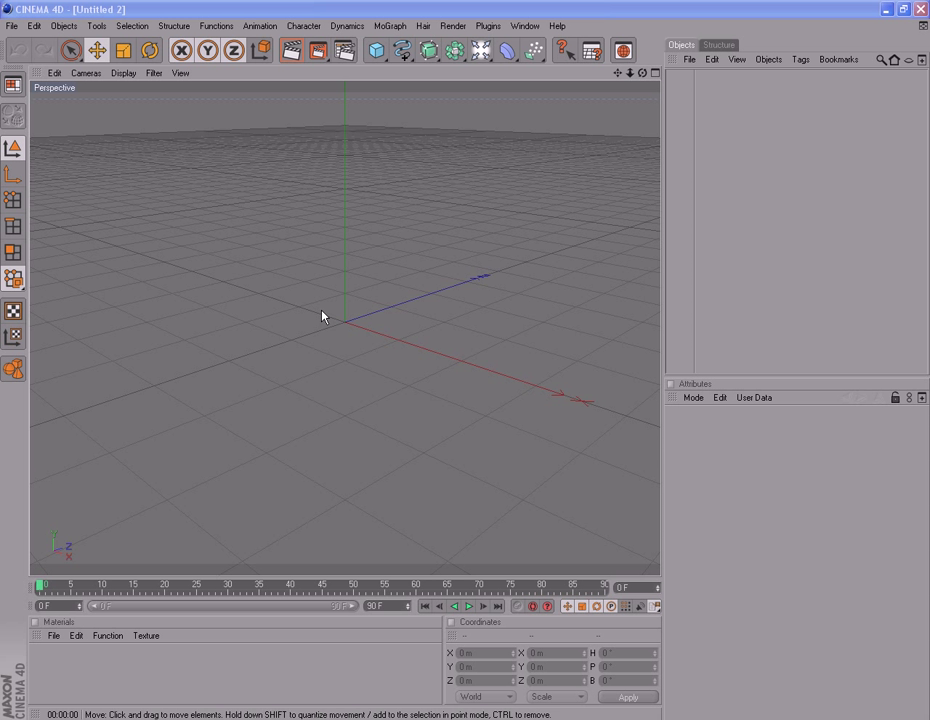
View the R2-D2 projector reference image, then add a sphere primitive to the scene
click(175, 718)
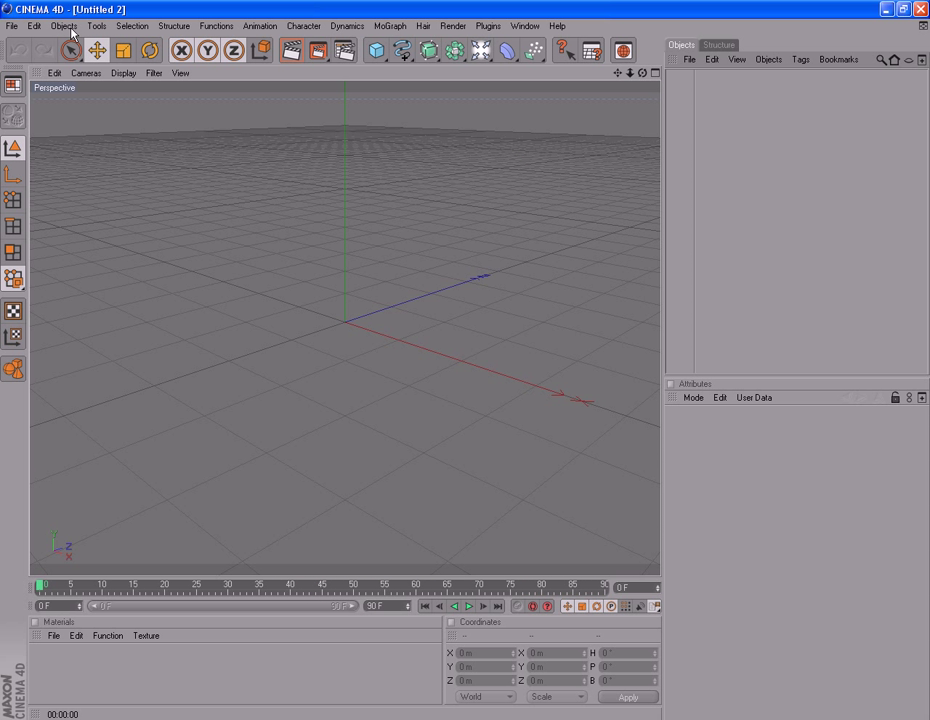
click(71, 30)
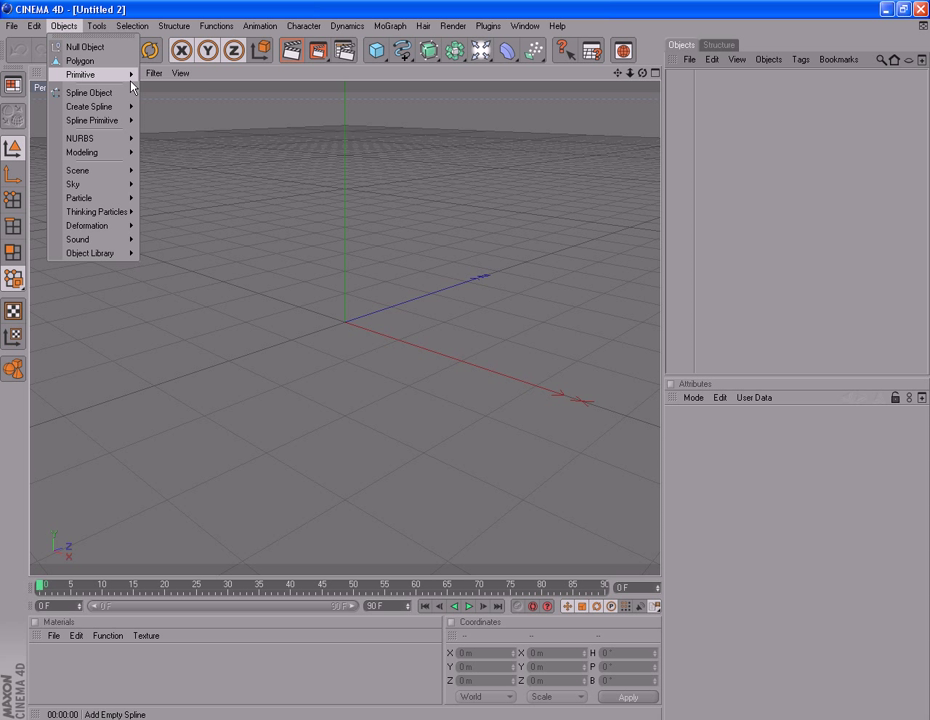
mouse_move(125, 75)
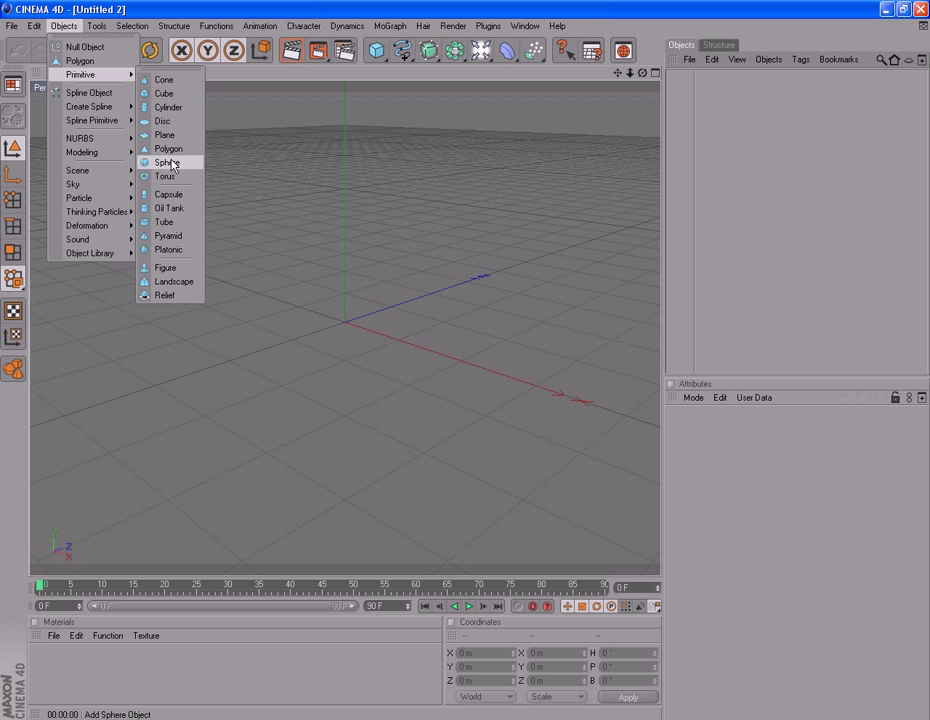
click(168, 164)
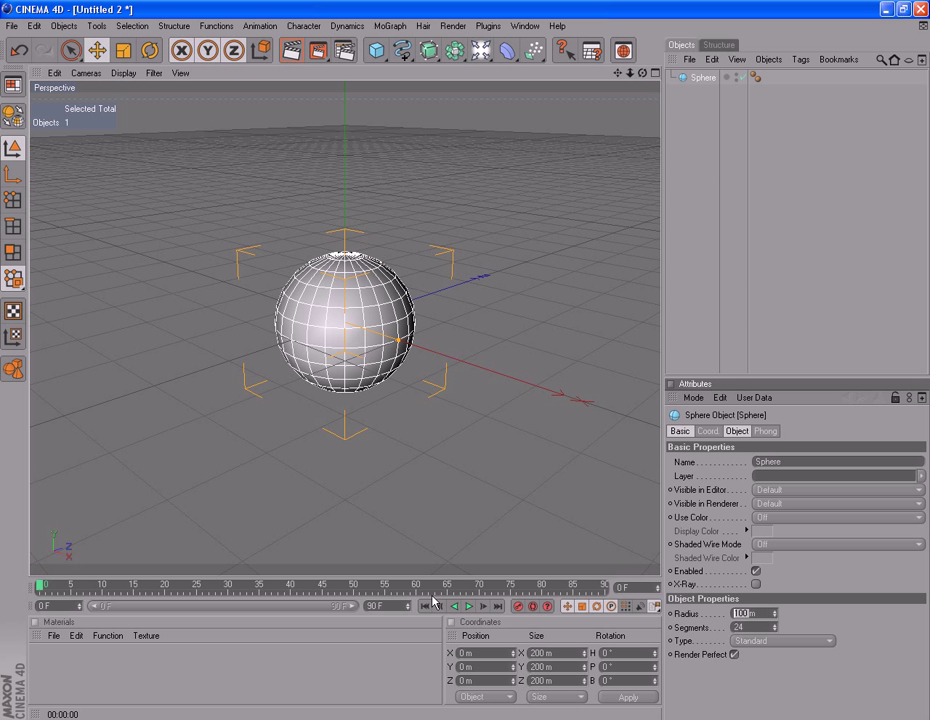
Give the sphere a 600 m radius and 96 segments
text(60)
key(Return)
scroll(355, 459, down, 5)
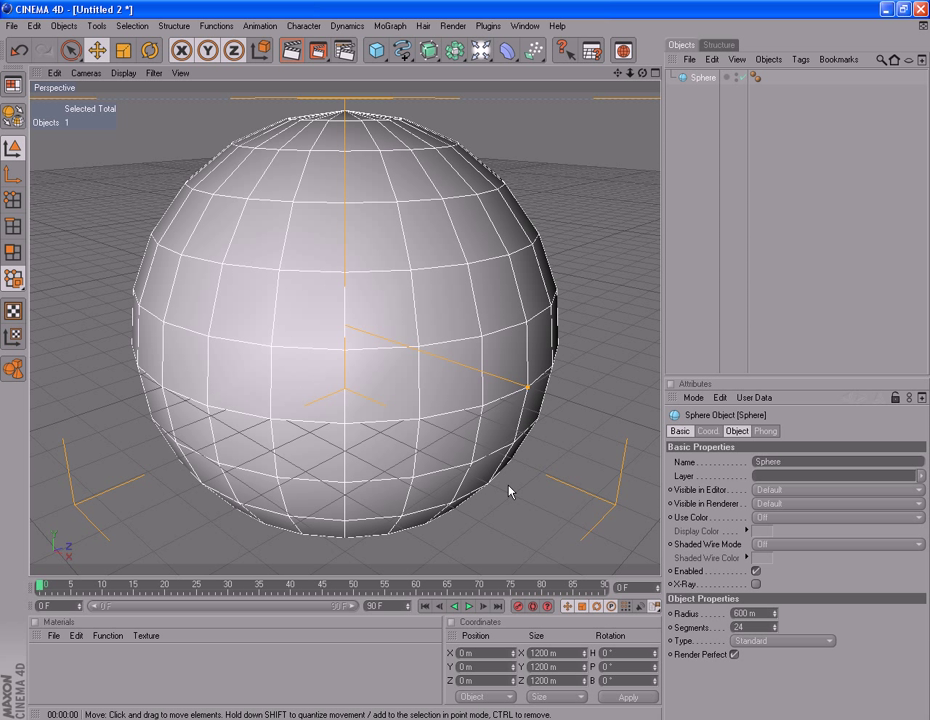
double_click(752, 627)
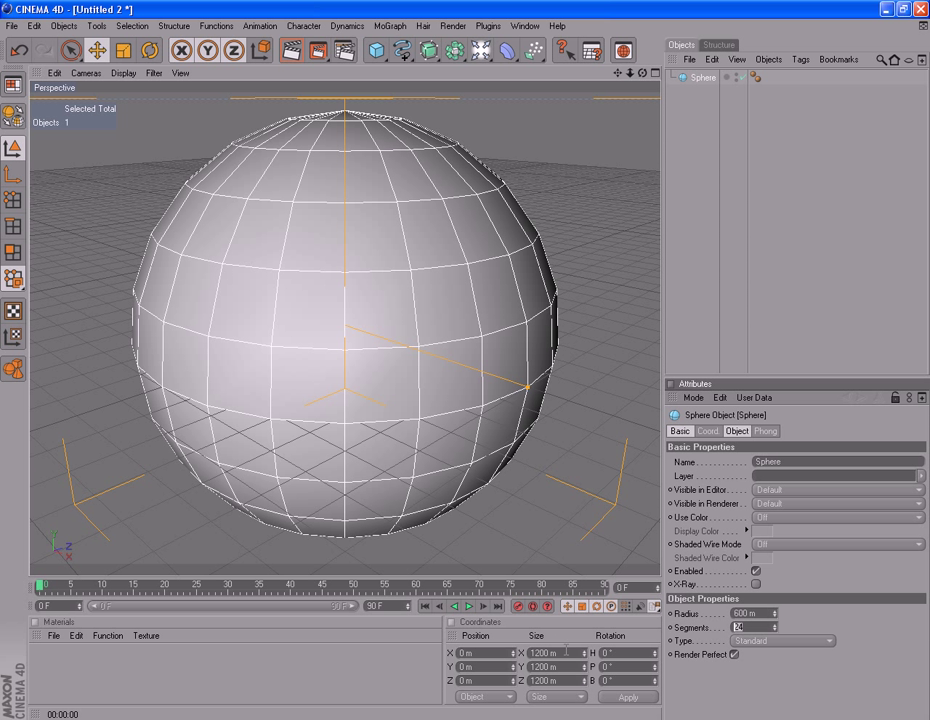
text(96)
key(Return)
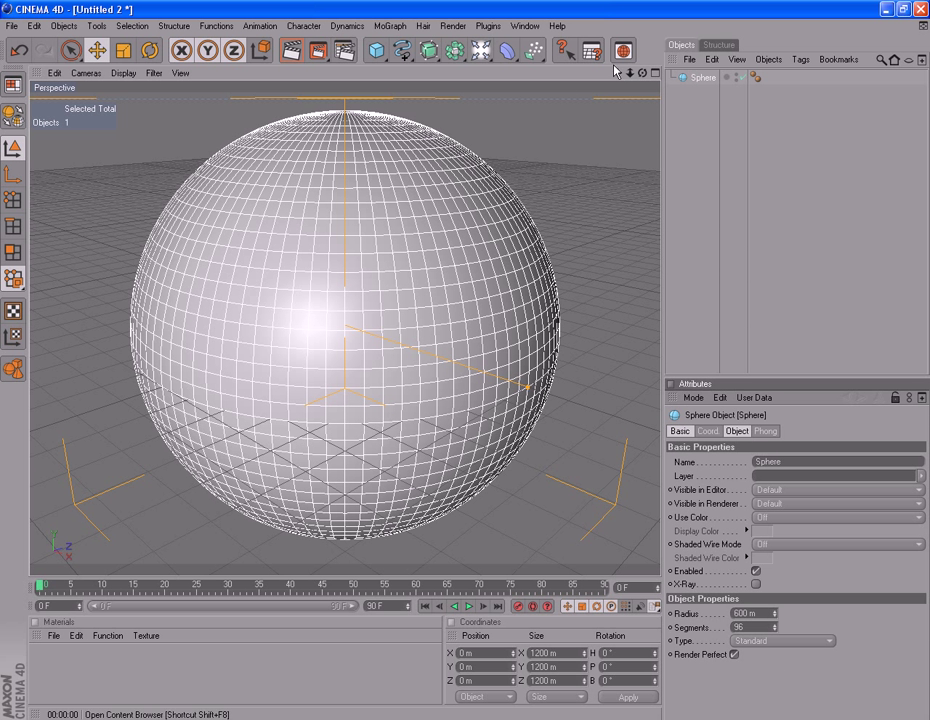
Set the sphere type to Hemisphere and view the dome from a lower angle
drag(617, 74, 619, 17)
click(775, 640)
click(766, 628)
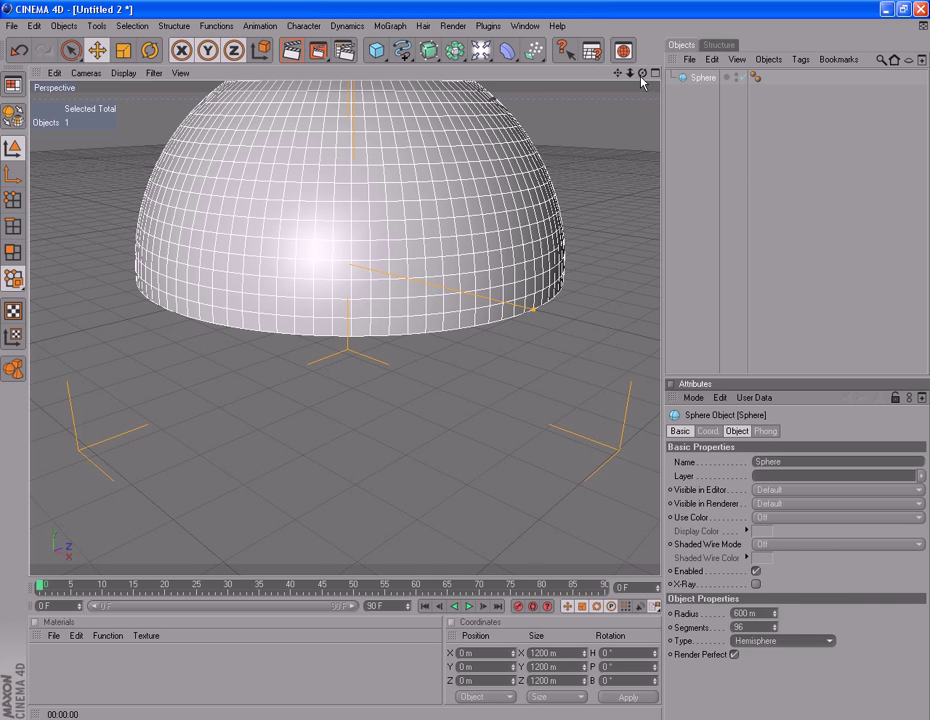
drag(643, 75, 614, 228)
drag(642, 74, 538, 370)
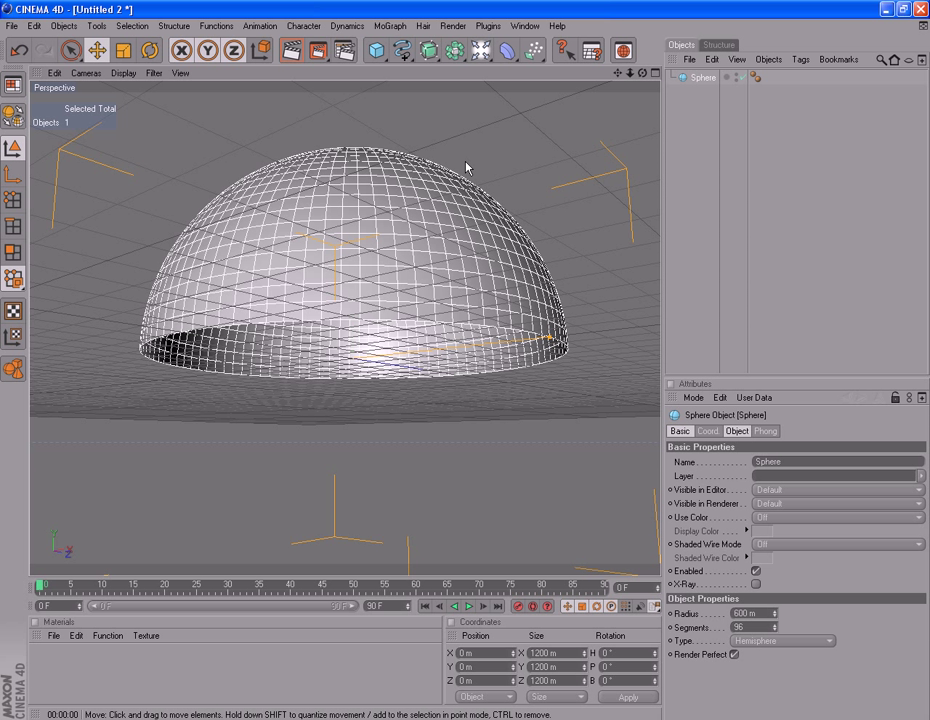
Make the hemisphere editable and loop-select its bottom edge in Edge mode
key(c)
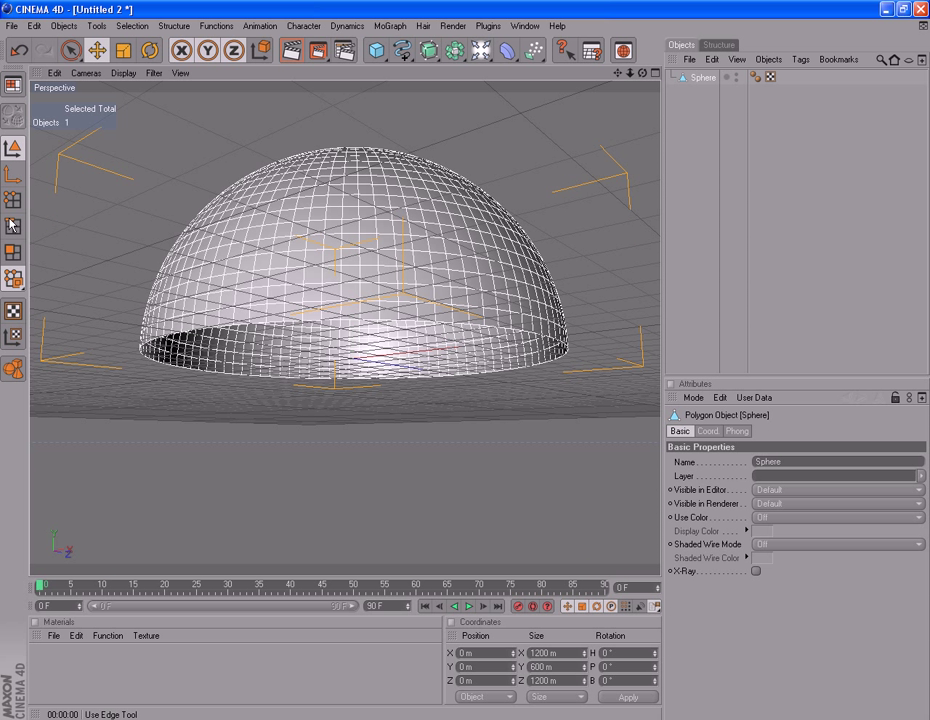
click(11, 231)
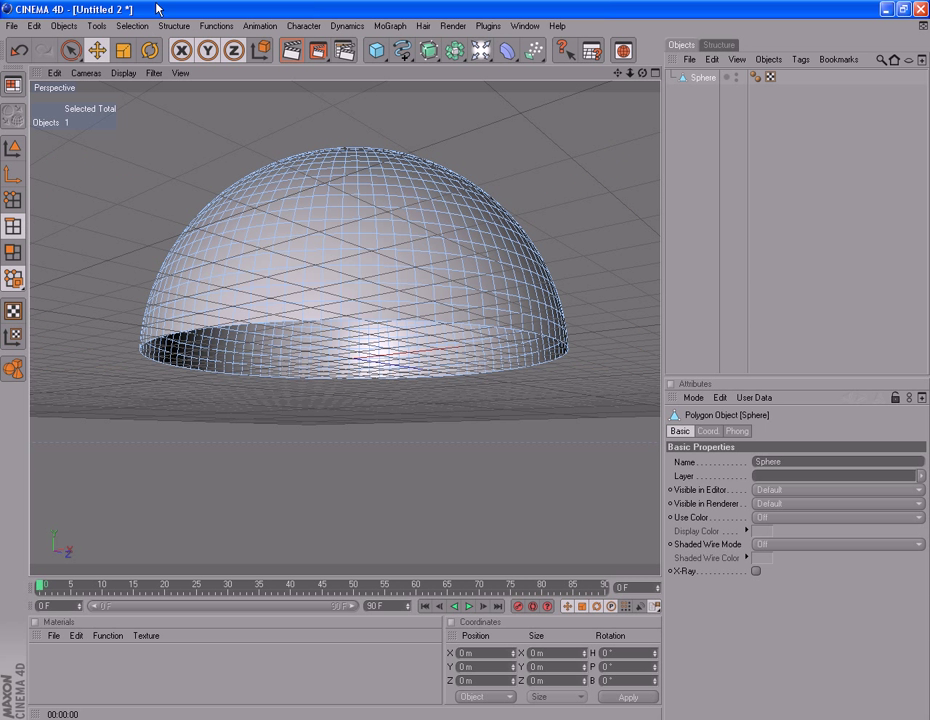
click(143, 27)
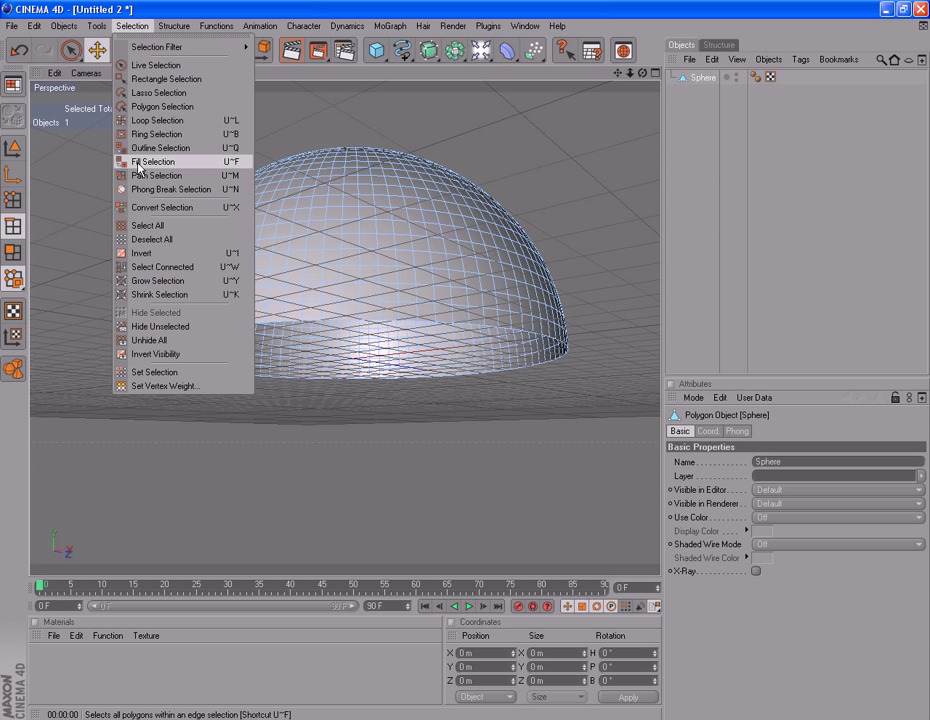
click(145, 120)
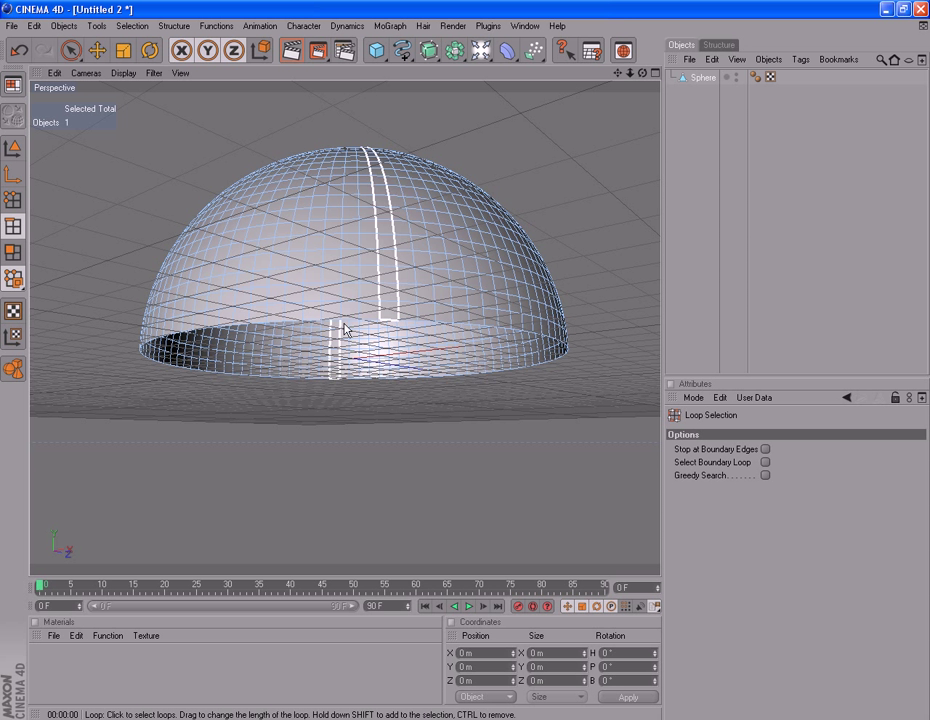
click(345, 326)
Extrude the bottom edge loop downward by 52 m
right_click(351, 380)
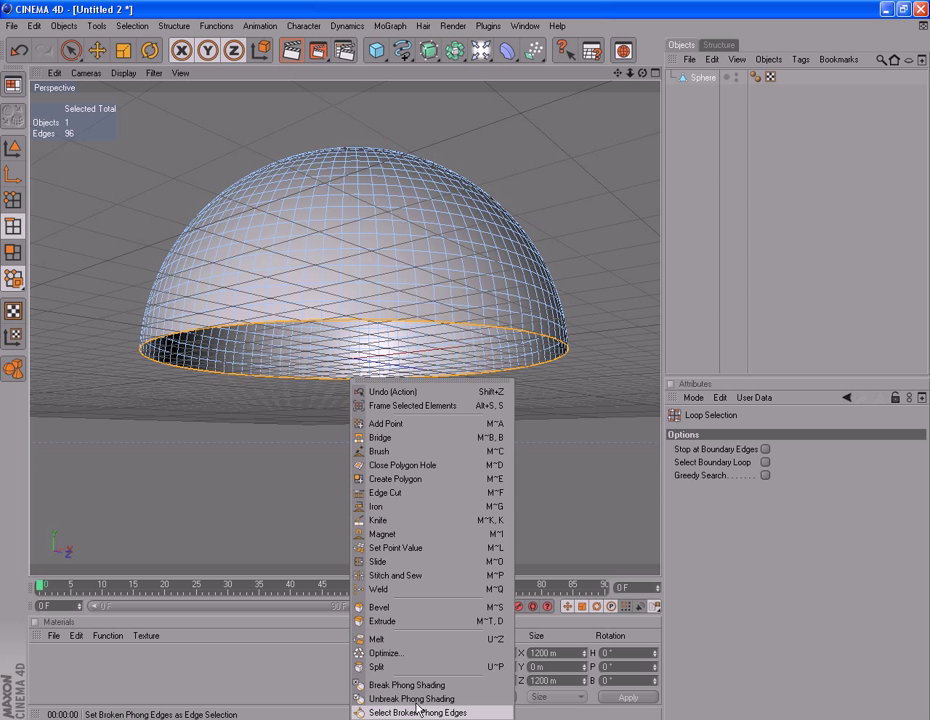
click(382, 621)
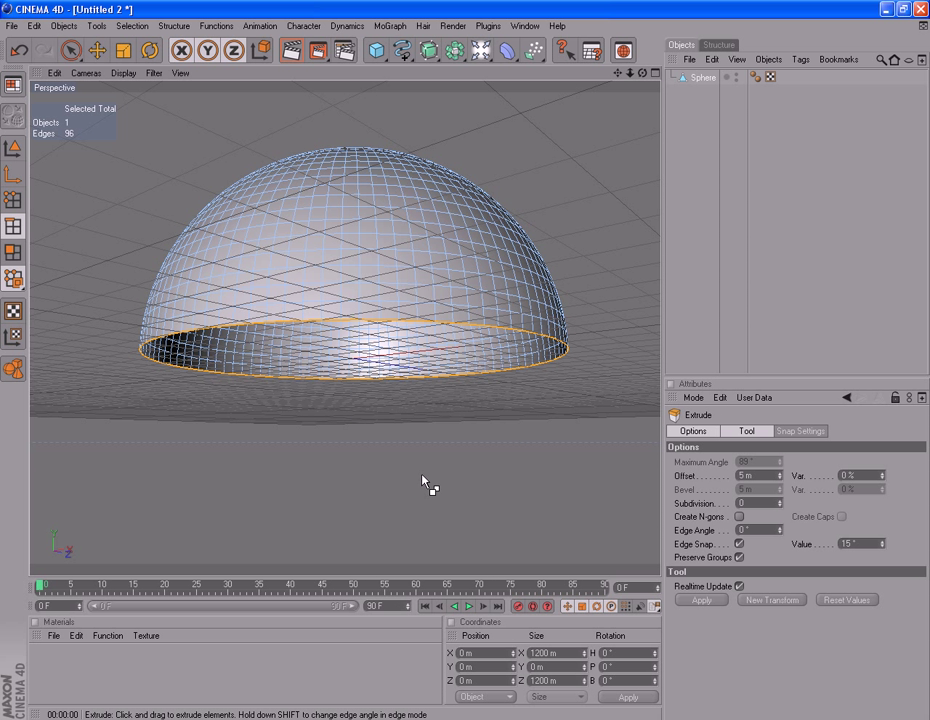
drag(428, 484, 432, 487)
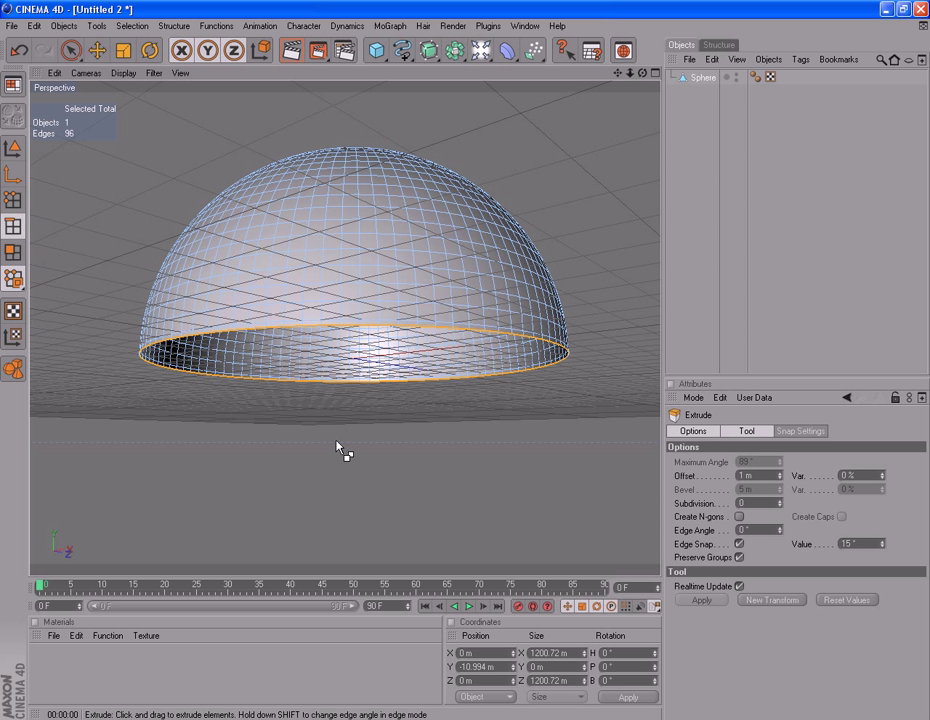
drag(336, 442, 374, 440)
drag(314, 460, 358, 460)
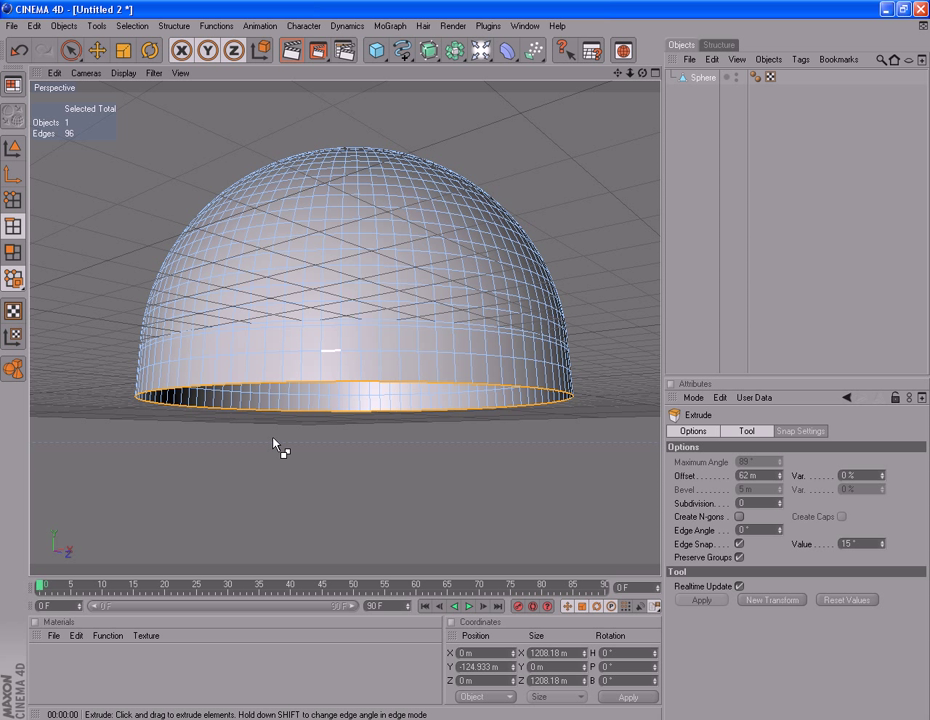
Create a new material with a pure blue colour (R 0, G 0, B 255)
click(48, 637)
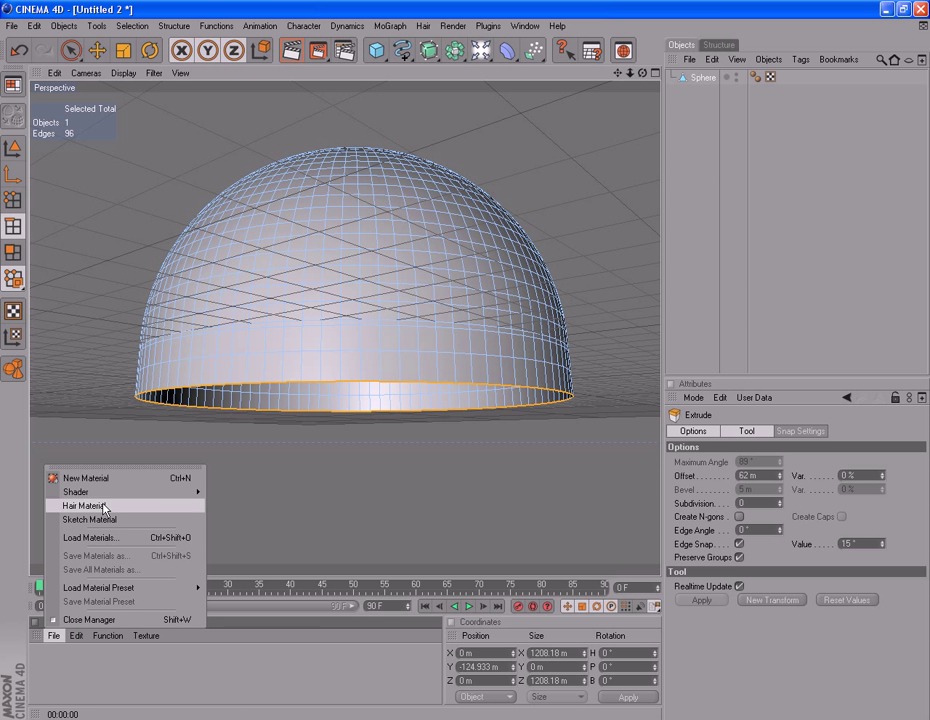
click(92, 478)
double_click(50, 665)
click(378, 160)
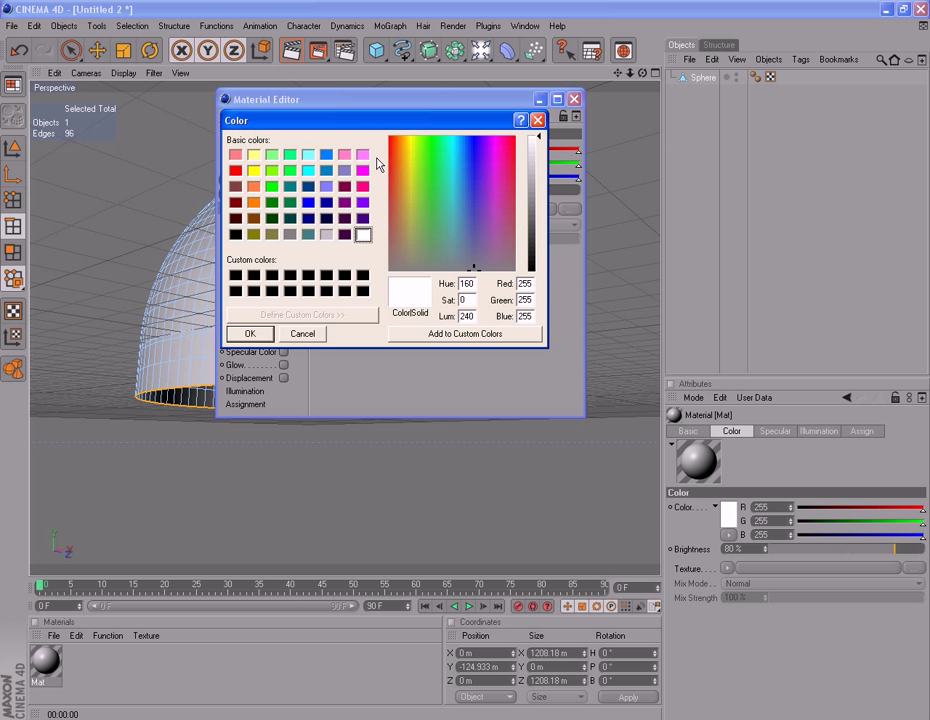
click(308, 202)
click(249, 334)
click(574, 99)
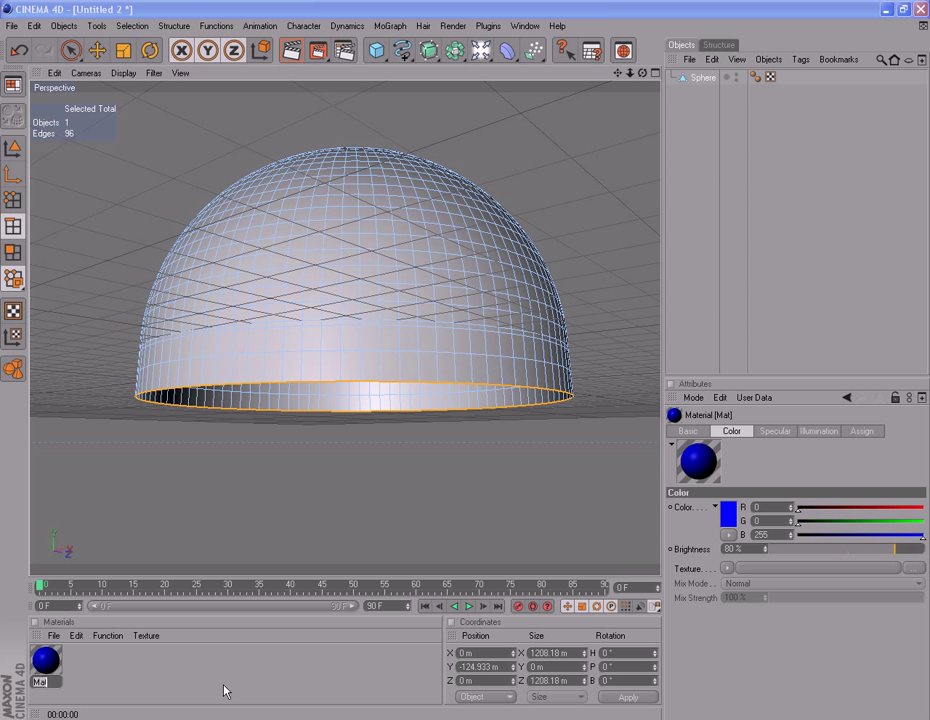
Name the material 'R2 Blue'
text(R3)
text(Blu)
text(e)
key(Return)
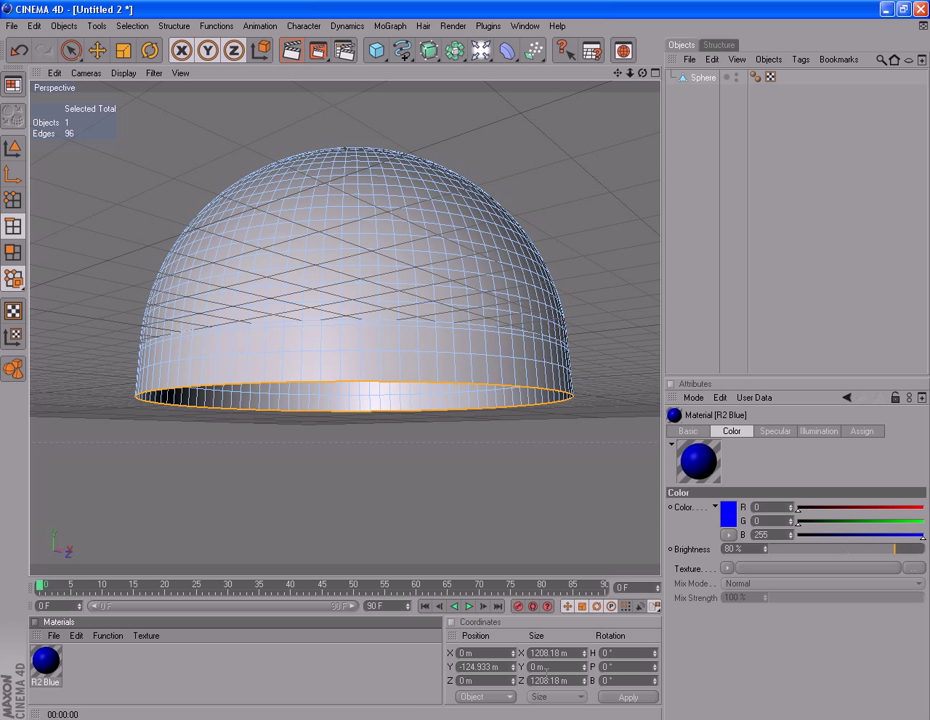
Loop-select a ring of polygons around the dome in Polygon mode
click(12, 262)
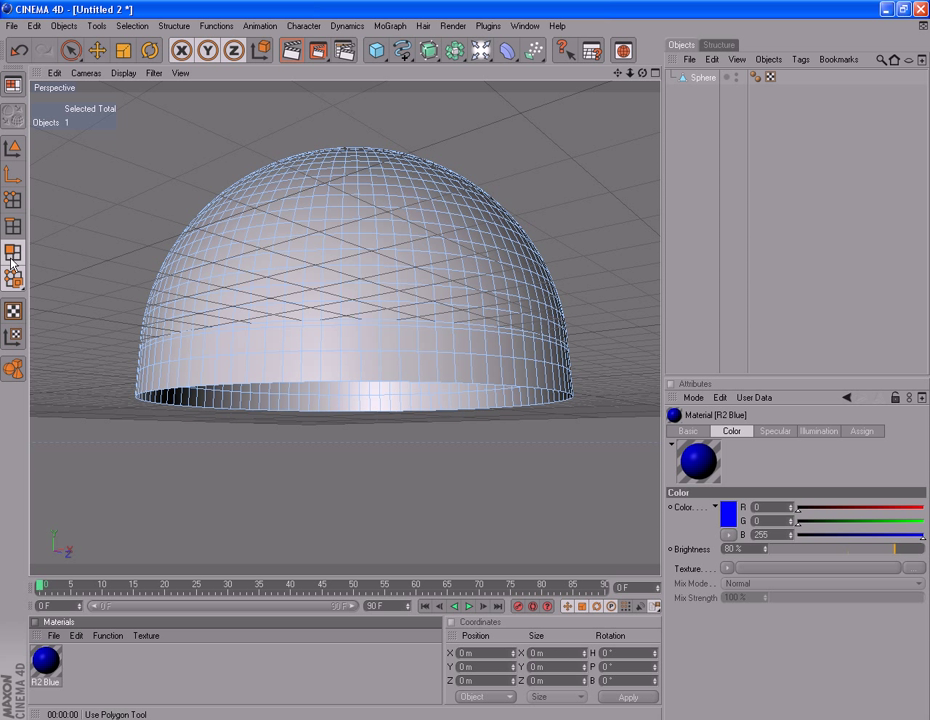
click(132, 25)
click(152, 120)
click(306, 347)
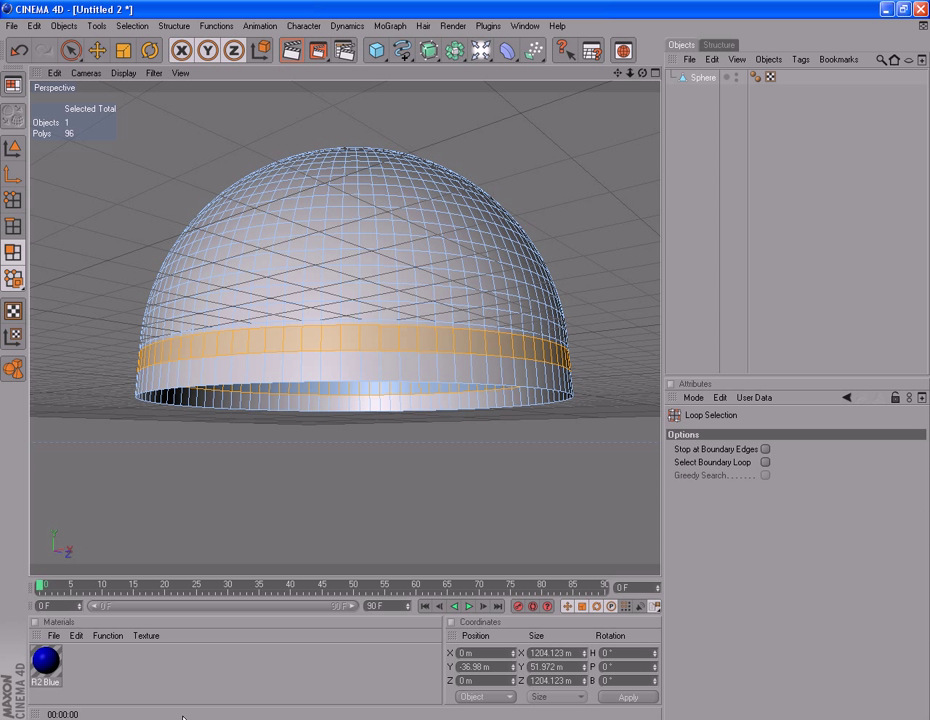
Store the ring as a polygon selection tag named 'Blue band'
click(132, 25)
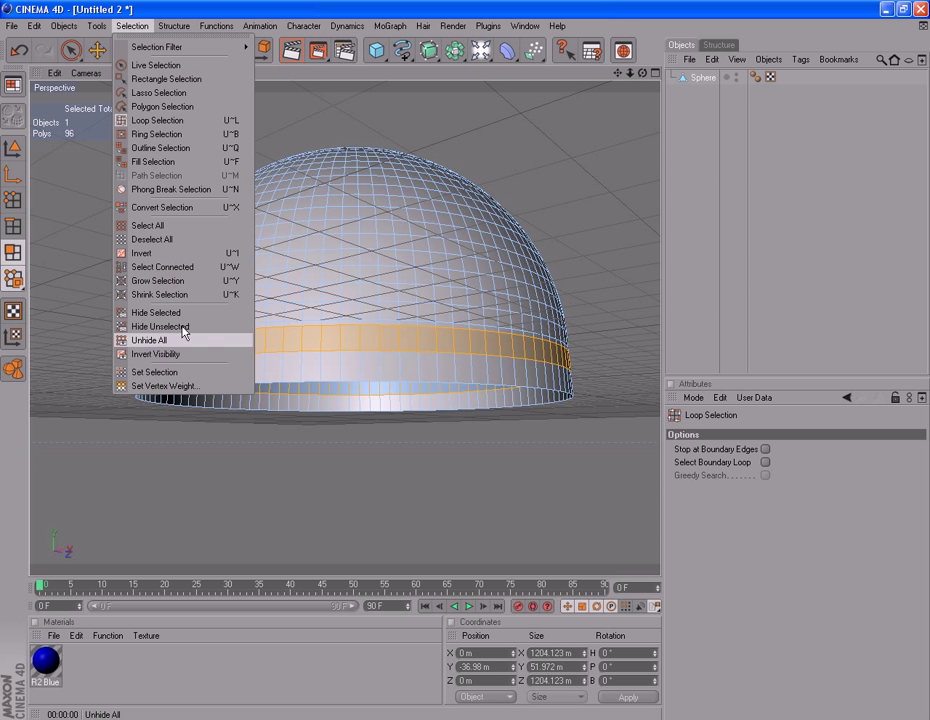
click(165, 372)
click(765, 449)
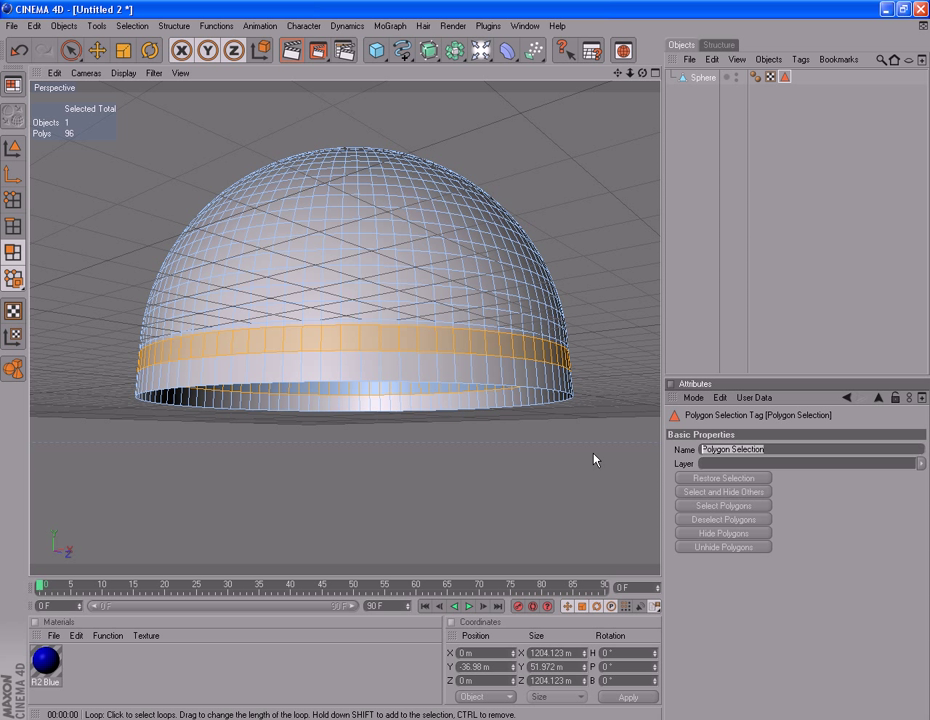
text(Blue band)
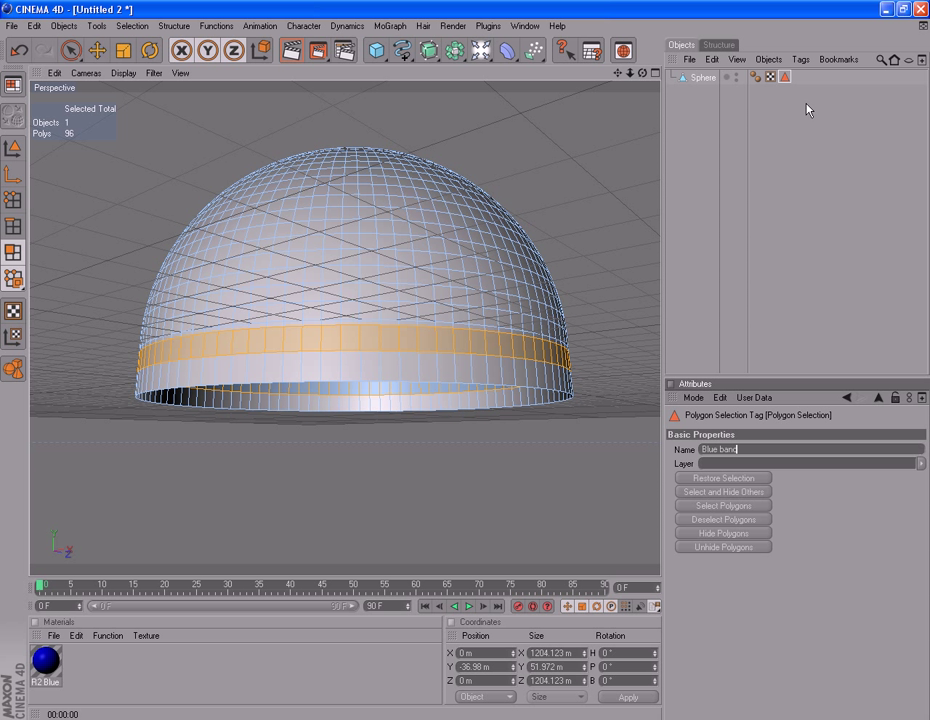
Apply R2 Blue to the Sphere with its texture tag restricted to the 'Blue band' selection
click(685, 344)
drag(45, 660, 704, 80)
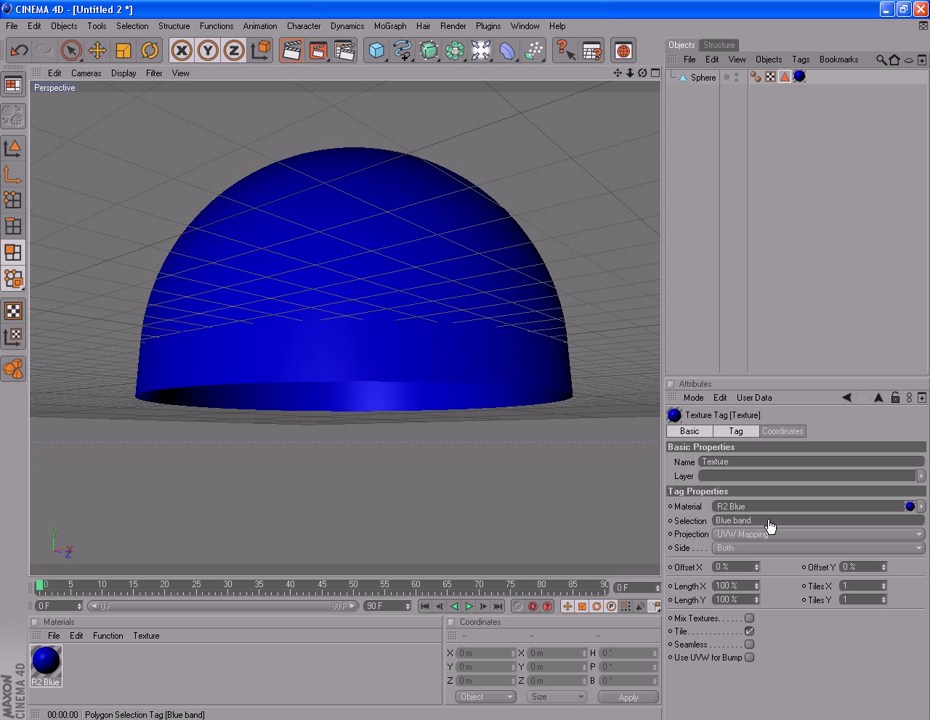
drag(769, 526, 765, 521)
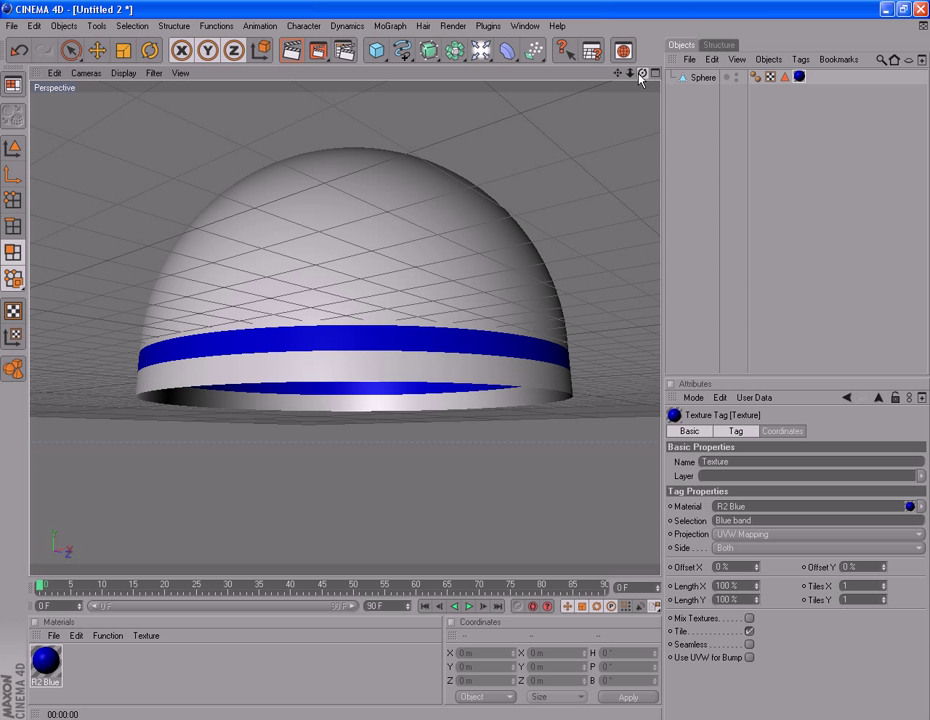
drag(642, 73, 592, 4)
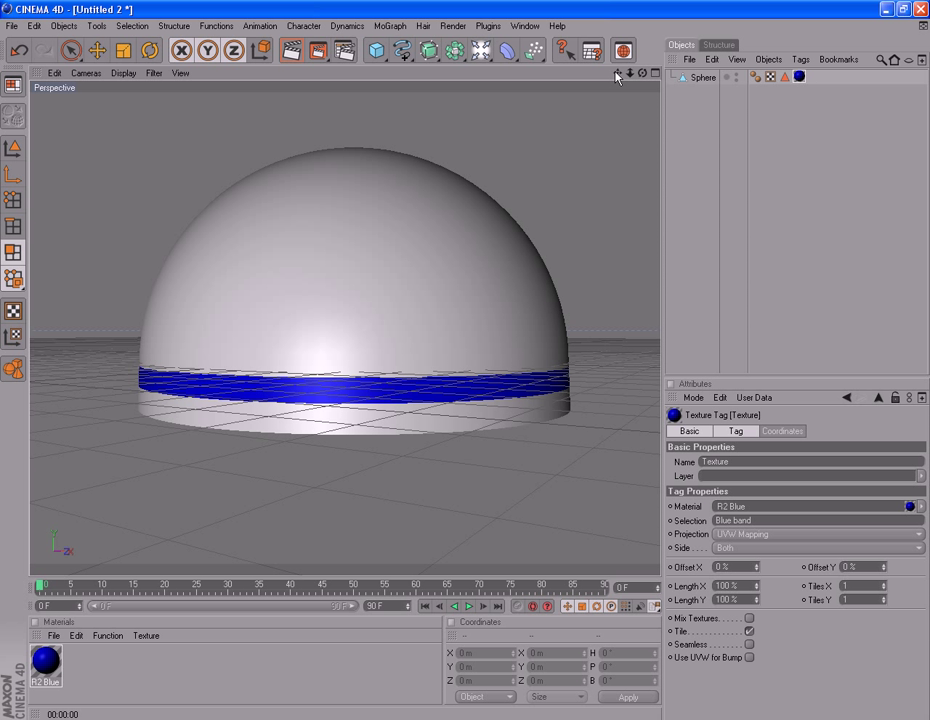
alt+drag(604, 96, 586, 266)
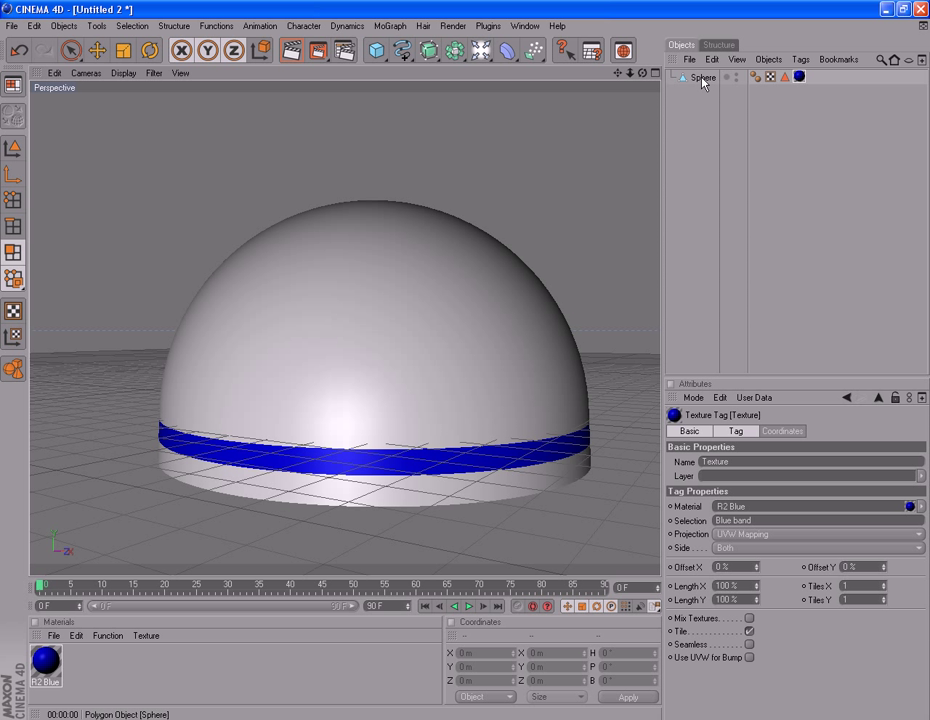
Switch to the Front camera, select the Sphere, and set Live Selection radius to 1
click(90, 73)
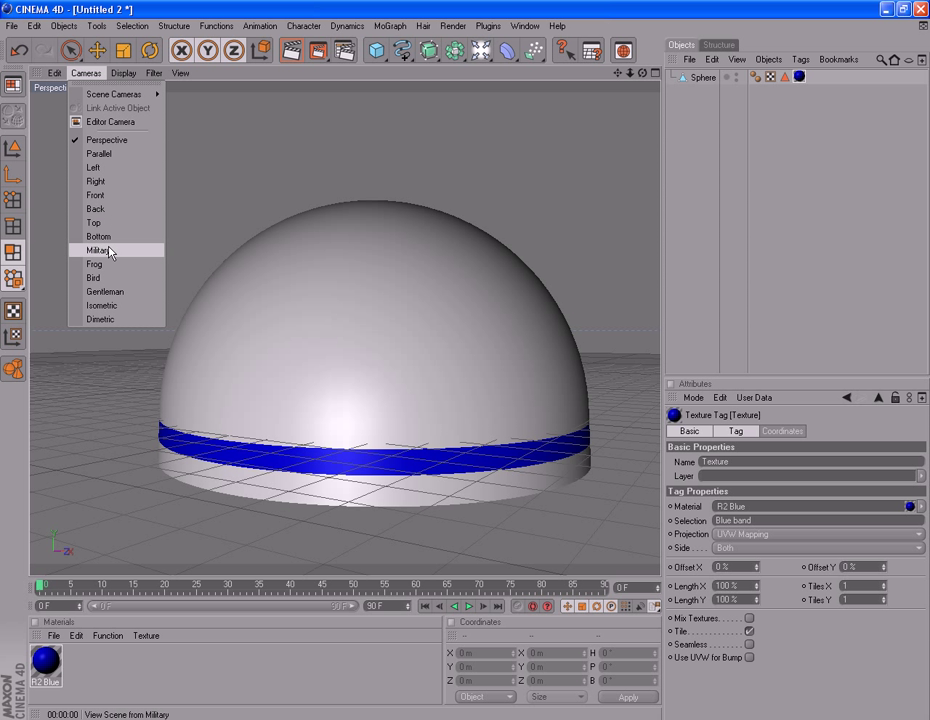
click(95, 195)
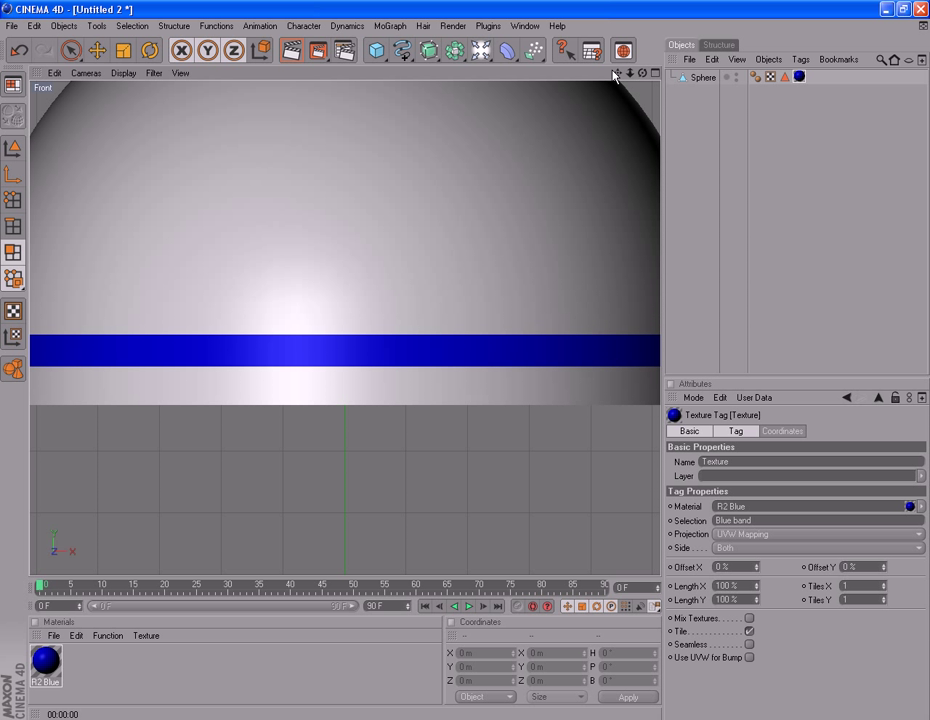
drag(630, 73, 612, 311)
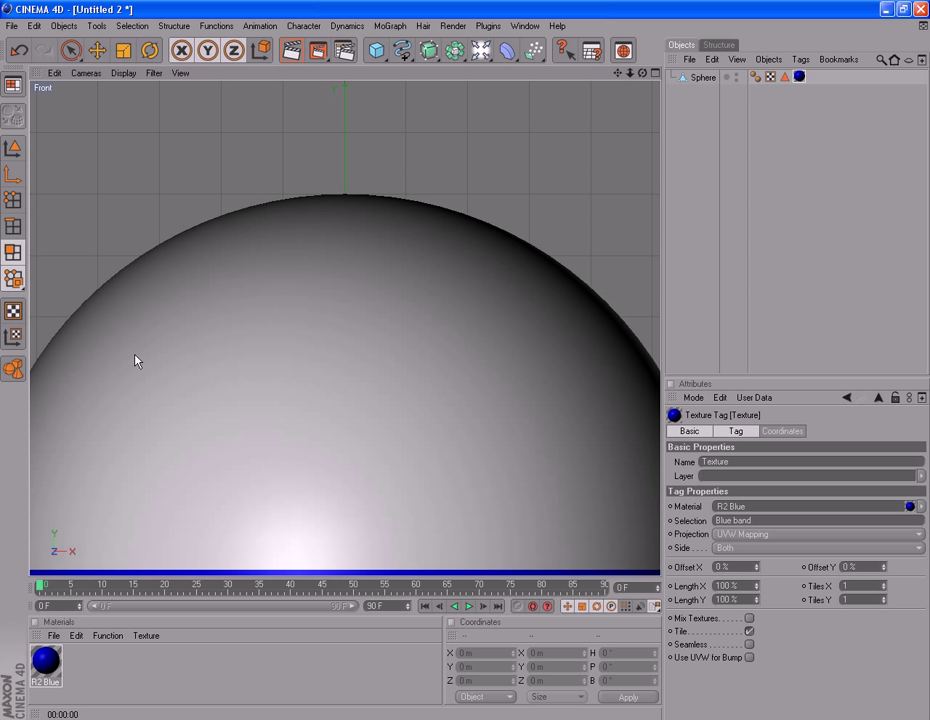
click(703, 77)
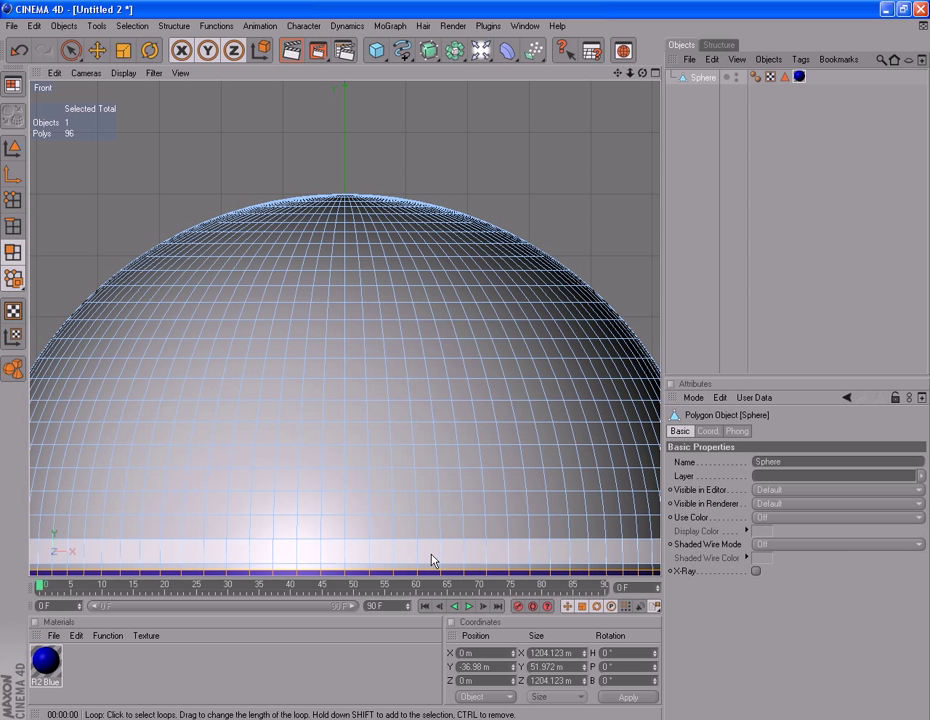
click(18, 253)
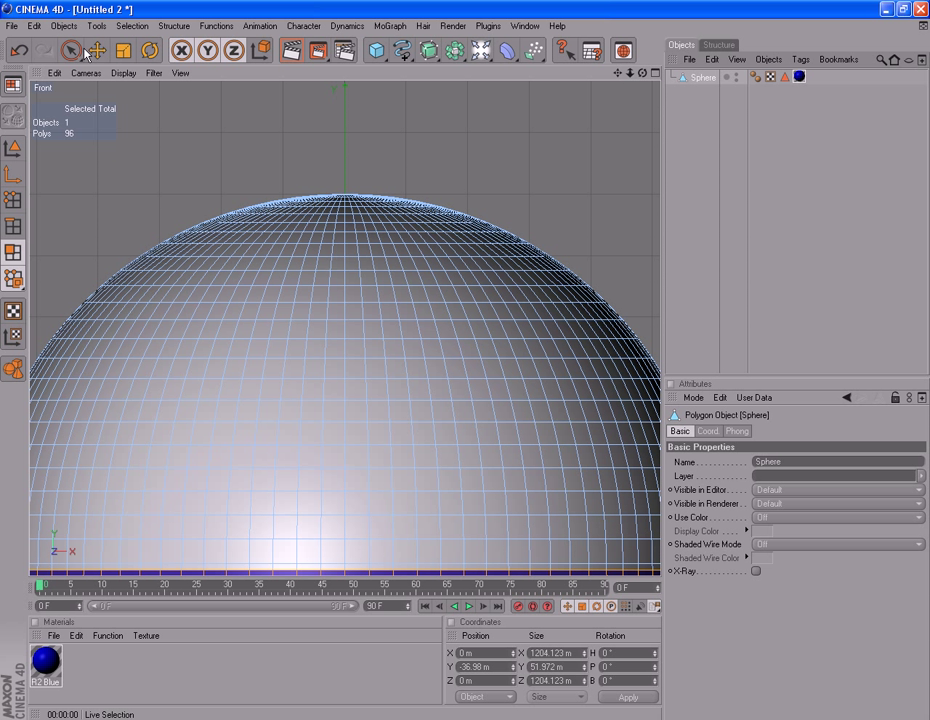
drag(72, 51, 66, 52)
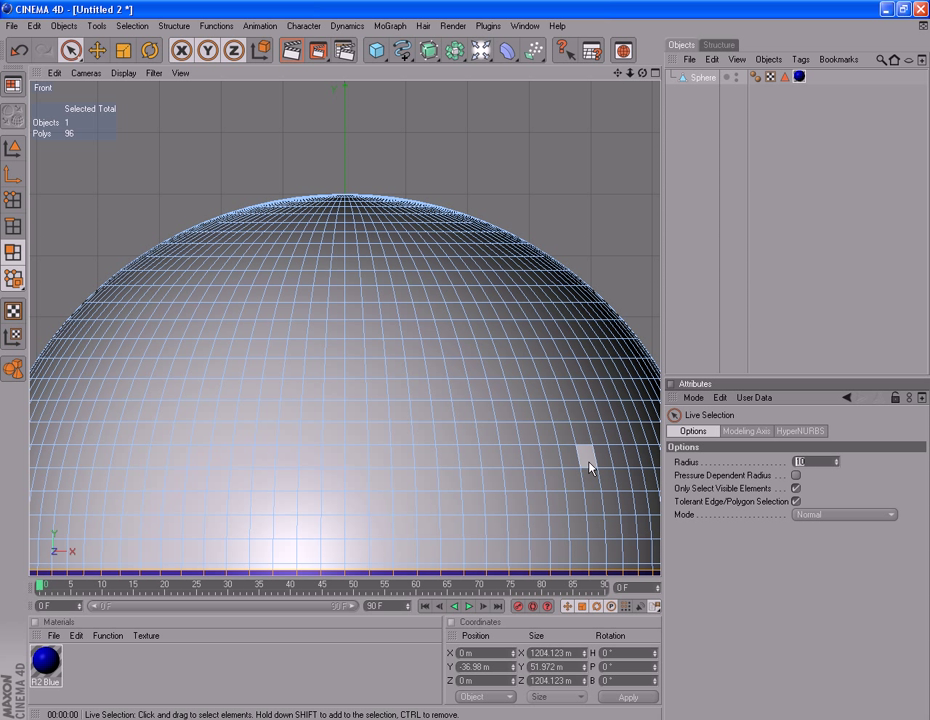
text(1)
Paint a horizontal row of 12 polygons on the upper dome
click(355, 333)
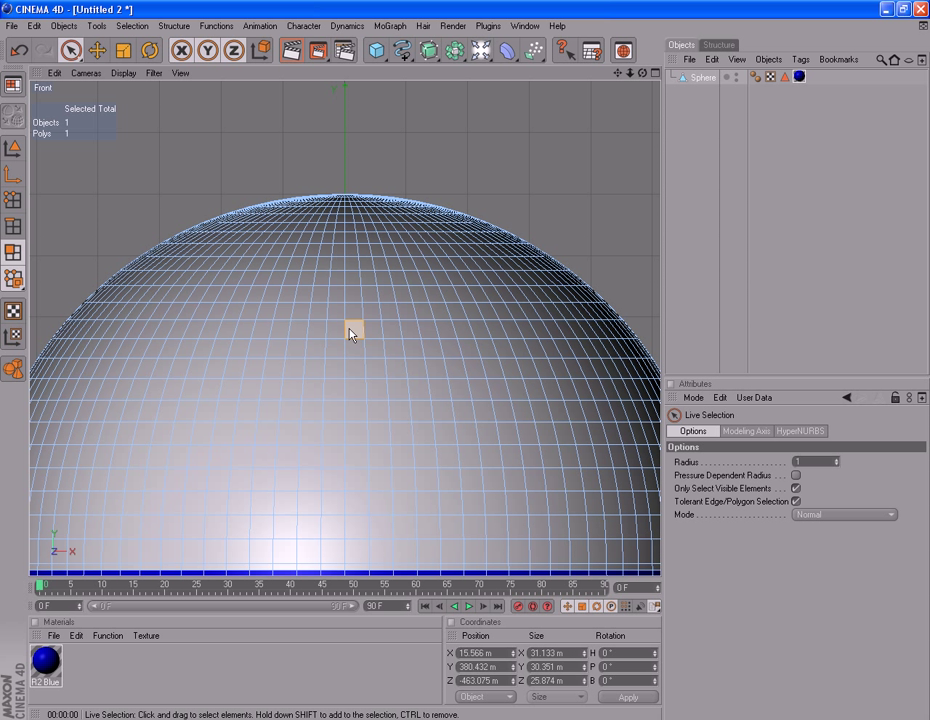
mouse_move(375, 339)
mouse_down()
mouse_move(333, 328)
mouse_move(314, 338)
mouse_move(290, 333)
mouse_move(336, 329)
mouse_move(264, 335)
mouse_up()
mouse_move(395, 332)
mouse_down()
mouse_move(411, 328)
mouse_move(409, 336)
mouse_up()
drag(430, 328, 457, 330)
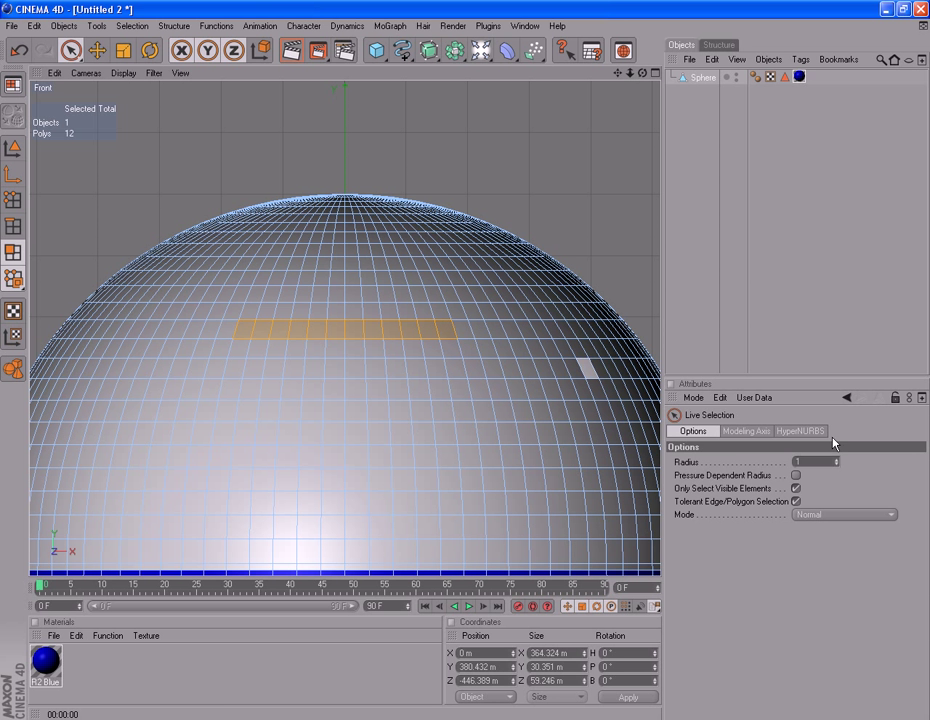
Switch to the Top camera and frame the whole sphere
click(93, 73)
click(113, 224)
scroll(440, 360, down, 5)
key(h)
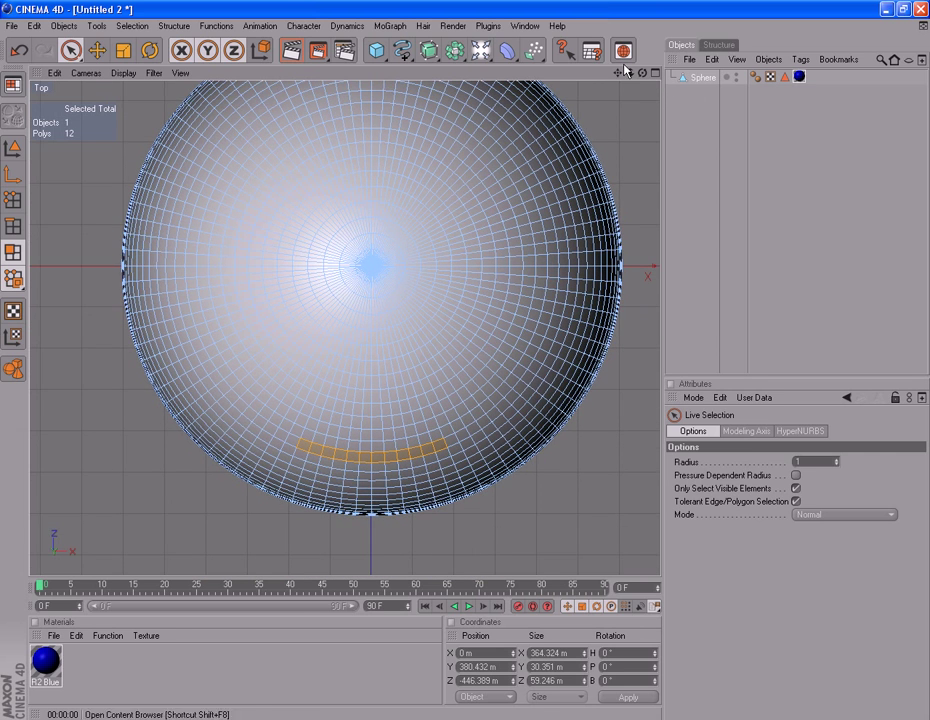
scroll(556, 410, up, 3)
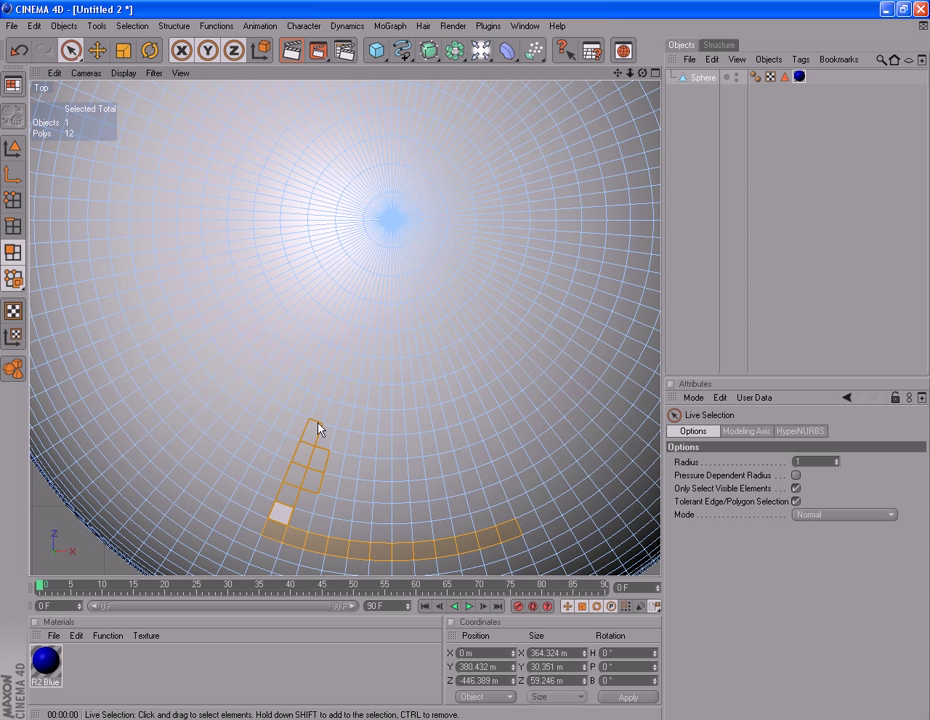
Paint the first wedge-shaped panel's edges and rows into the polygon selection
shift+drag(318, 428, 324, 399)
shift+drag(347, 346, 349, 338)
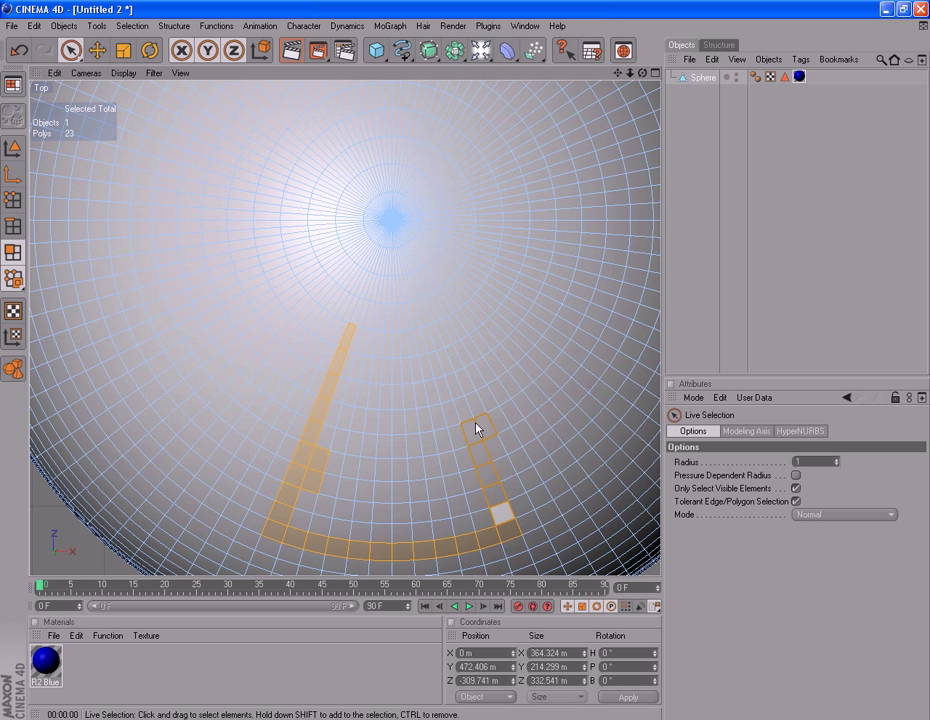
shift+drag(432, 345, 432, 342)
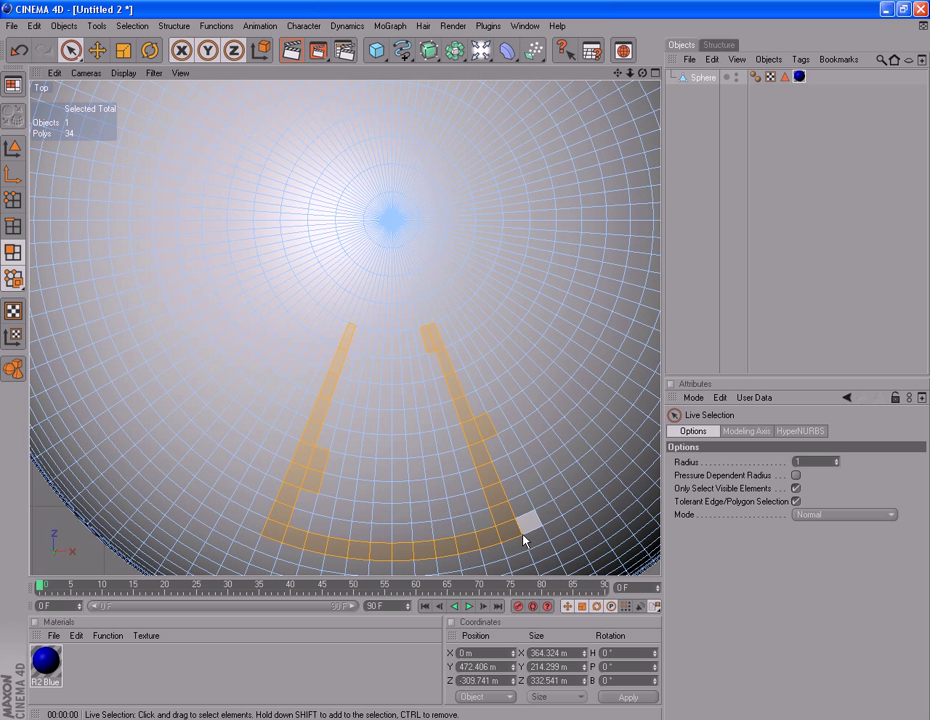
ctrl+click(490, 430)
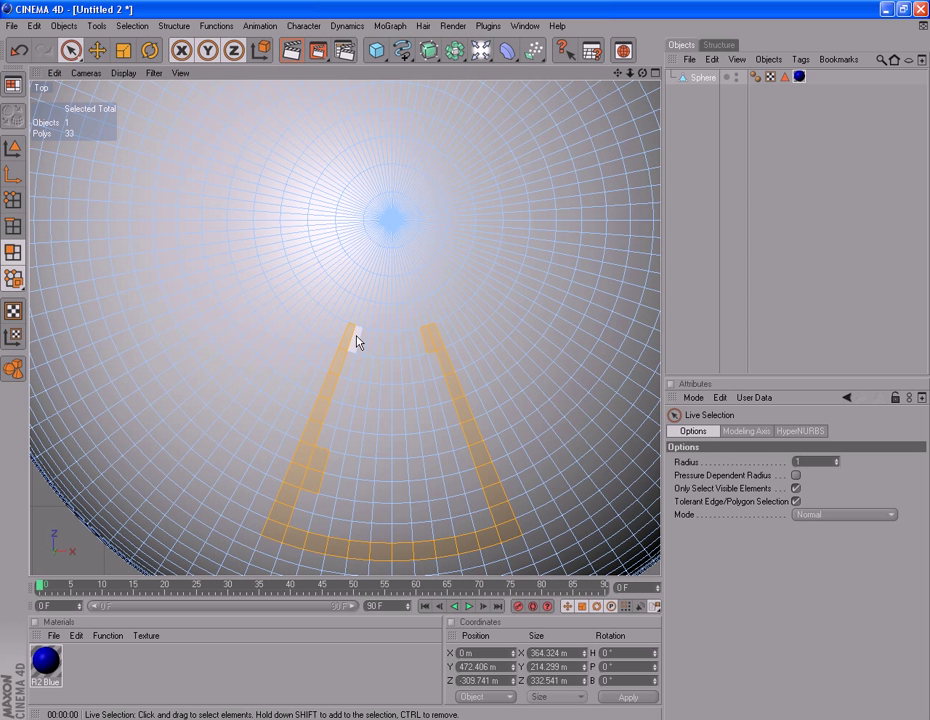
shift+drag(357, 342, 432, 336)
shift+drag(350, 366, 441, 368)
shift+drag(342, 393, 440, 392)
shift+drag(332, 415, 438, 428)
mouse_move(326, 438)
shift+mouse_down()
mouse_move(371, 455)
mouse_move(442, 446)
shift+mouse_up()
shift+drag(335, 463, 436, 492)
shift+drag(328, 486, 469, 490)
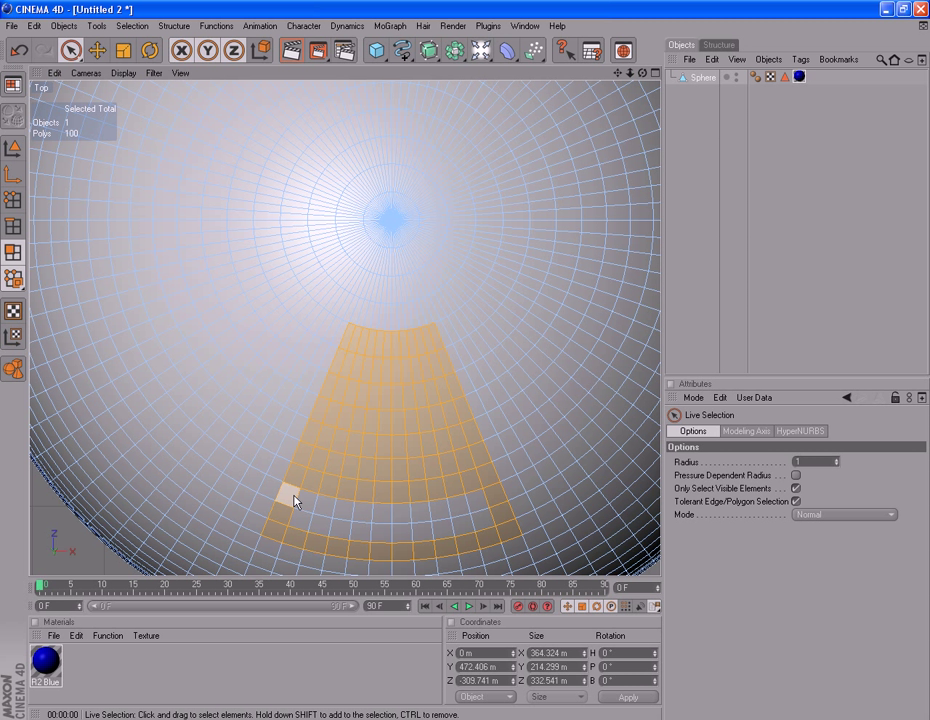
mouse_move(479, 505)
shift+mouse_down()
mouse_move(347, 501)
mouse_move(340, 512)
mouse_move(428, 516)
mouse_move(289, 527)
shift+mouse_up()
mouse_move(462, 533)
shift+mouse_down()
mouse_move(214, 504)
mouse_move(171, 477)
mouse_move(121, 419)
mouse_move(83, 349)
shift+mouse_up()
Add the second wedge panel's strips and top arc, reaching about 220 selected polygons
shift+click(70, 315)
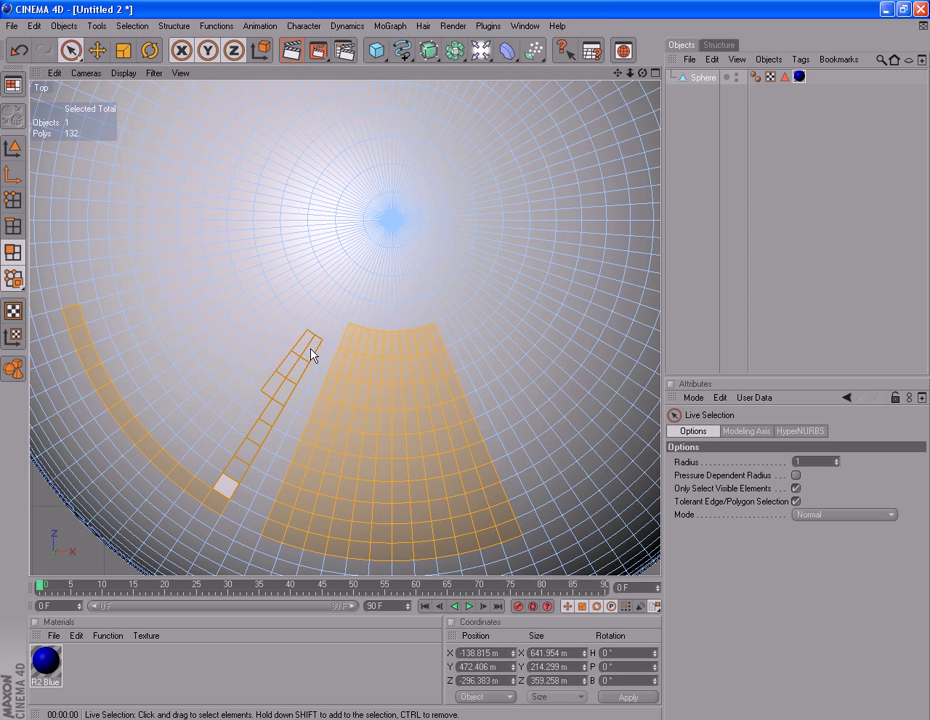
shift+click(333, 337)
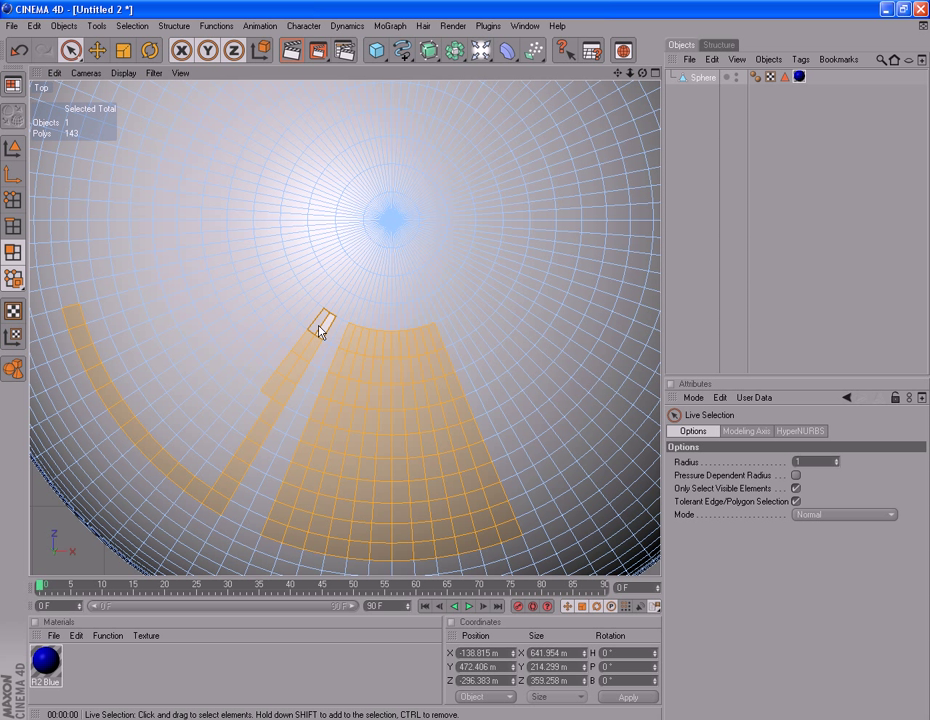
shift+click(270, 262)
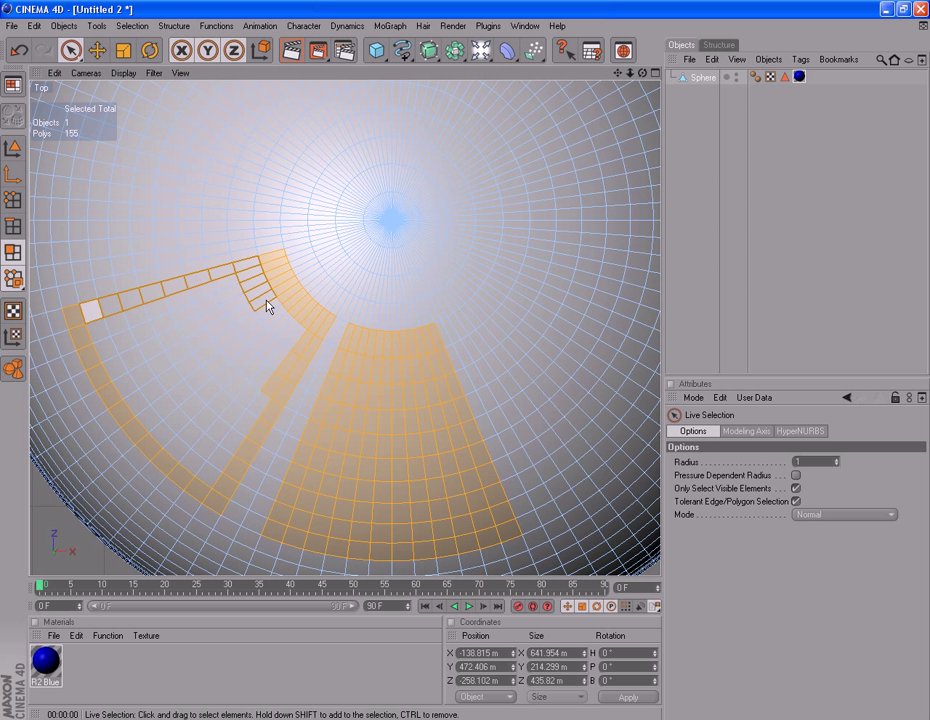
shift+click(298, 346)
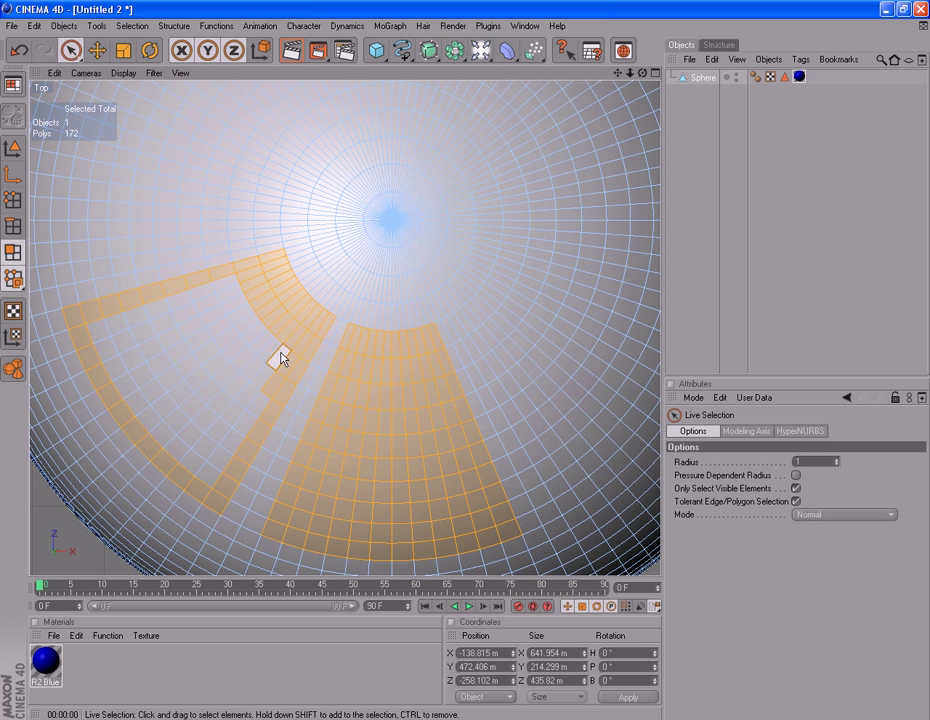
shift+click(197, 293)
shift+click(258, 403)
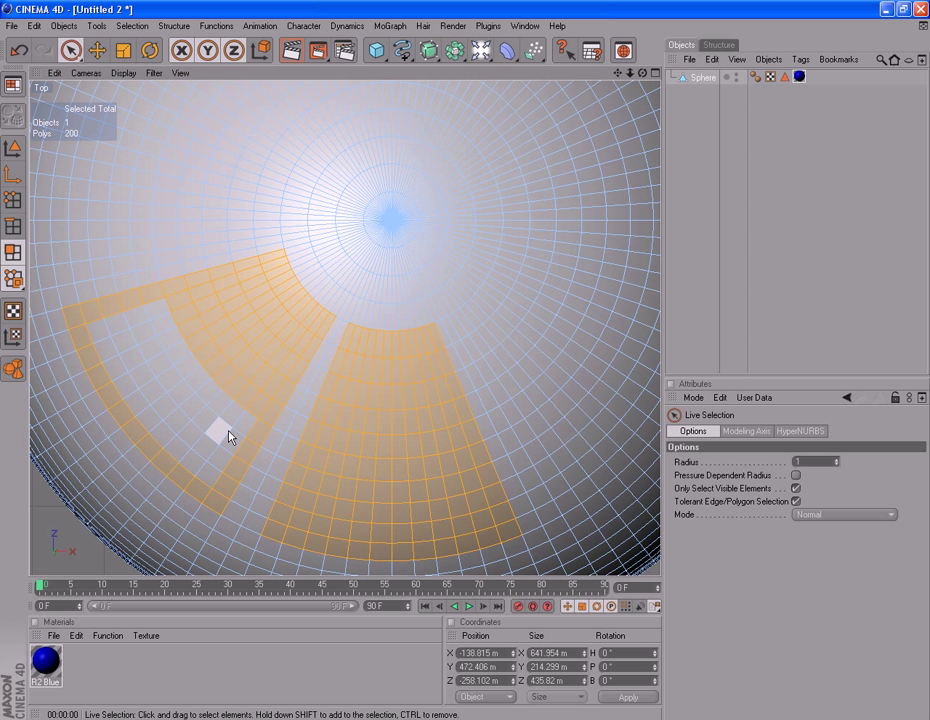
shift+click(162, 310)
Fill the remaining left-panel gaps and paint new wedge panels on the right, totalling 820 polygons
shift+click(113, 330)
shift+click(106, 362)
shift+click(557, 490)
shift+drag(536, 456, 478, 352)
shift+click(583, 490)
shift+drag(604, 487, 631, 444)
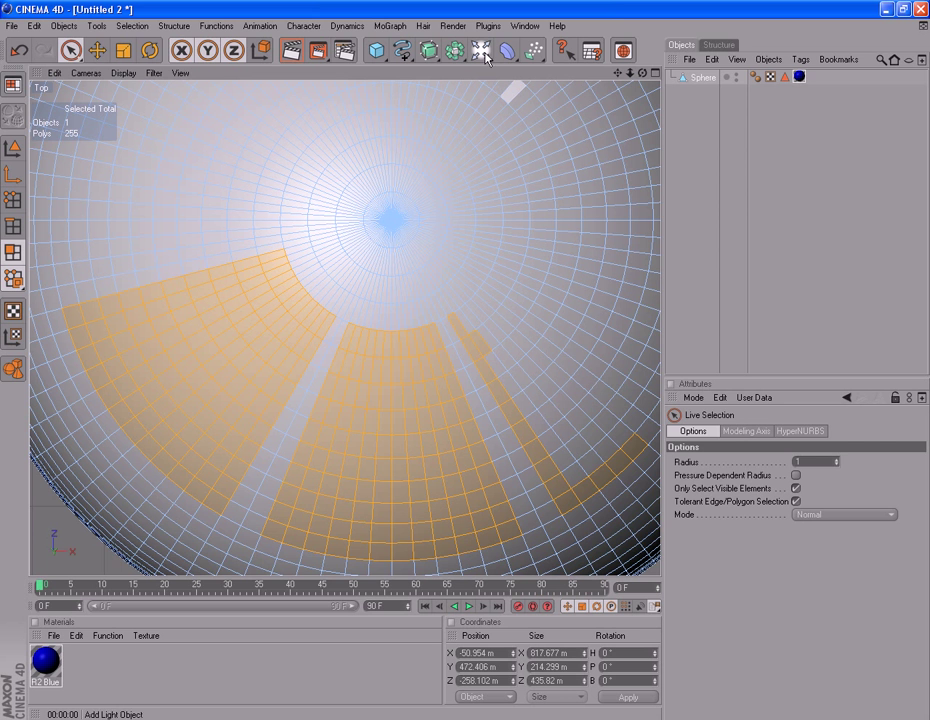
drag(607, 75, 470, 217)
shift+drag(458, 445, 489, 381)
shift+click(493, 390)
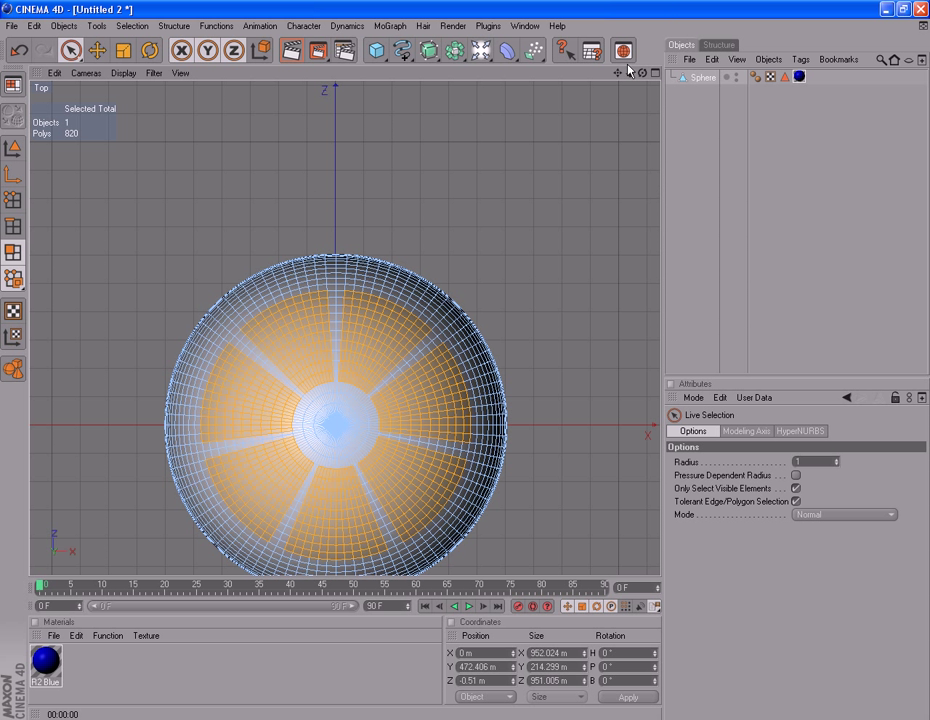
Re-centre the dome in the Top view and switch back to the Perspective camera
drag(617, 73, 612, 28)
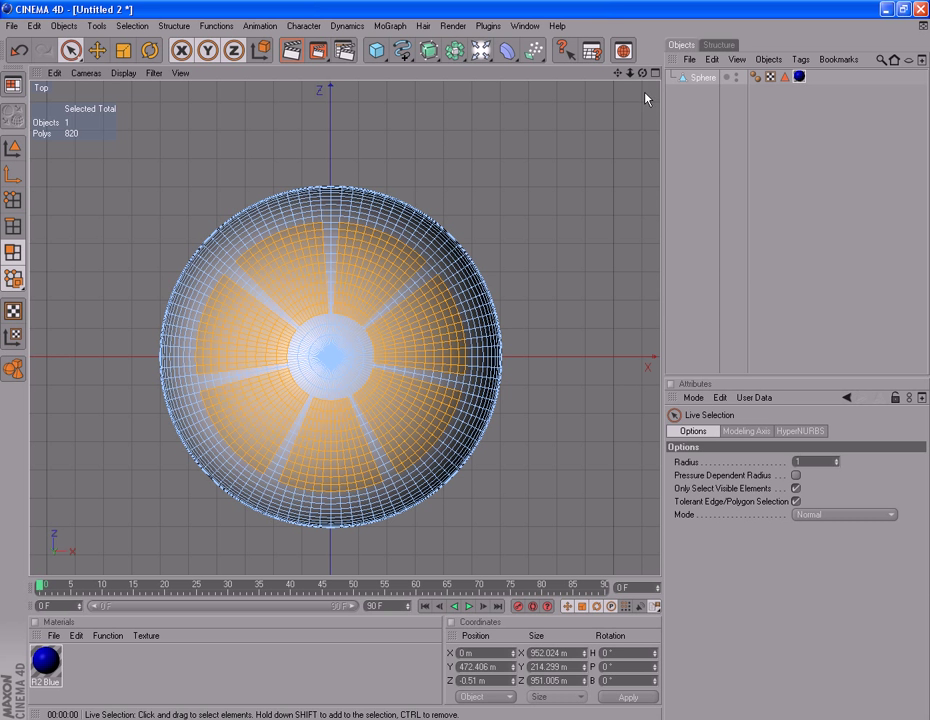
click(86, 73)
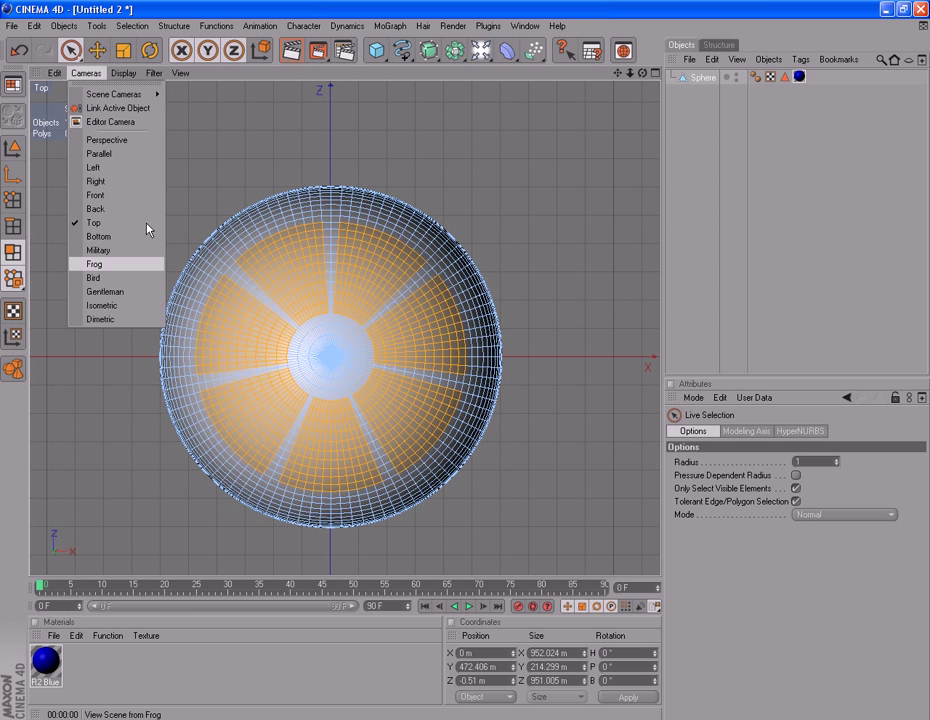
click(120, 140)
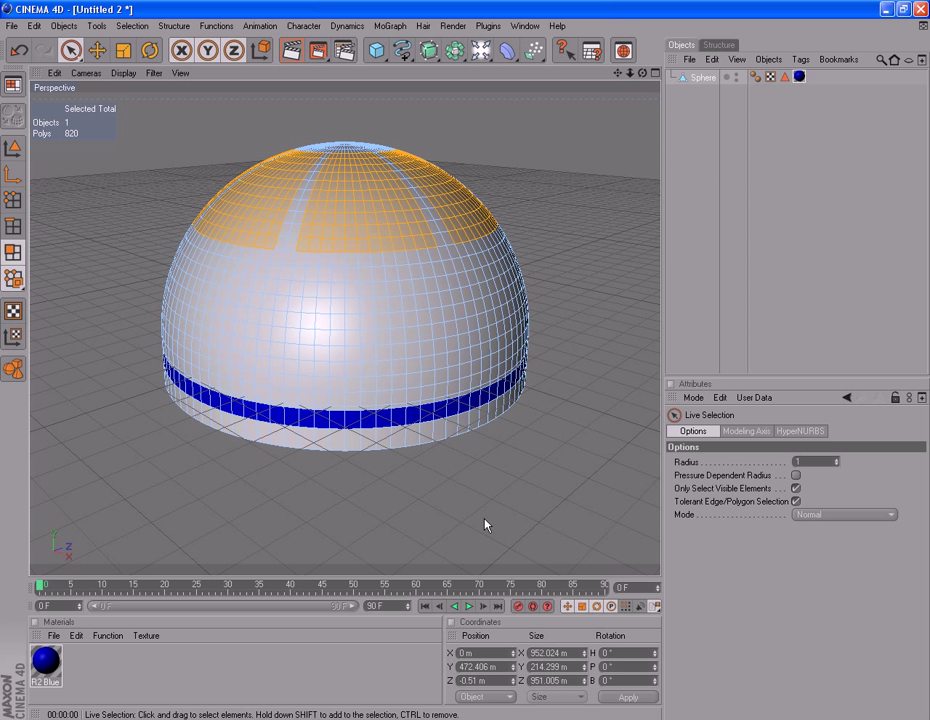
Extrude the 820 selected crown polygons with a -10 m offset to recess the panels
right_click(549, 461)
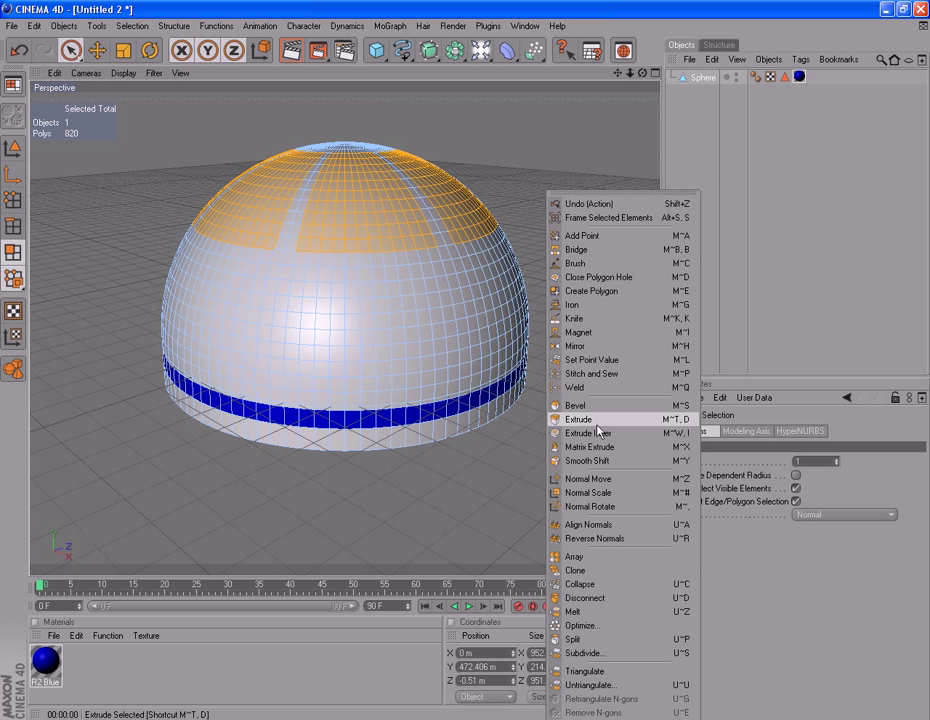
click(553, 419)
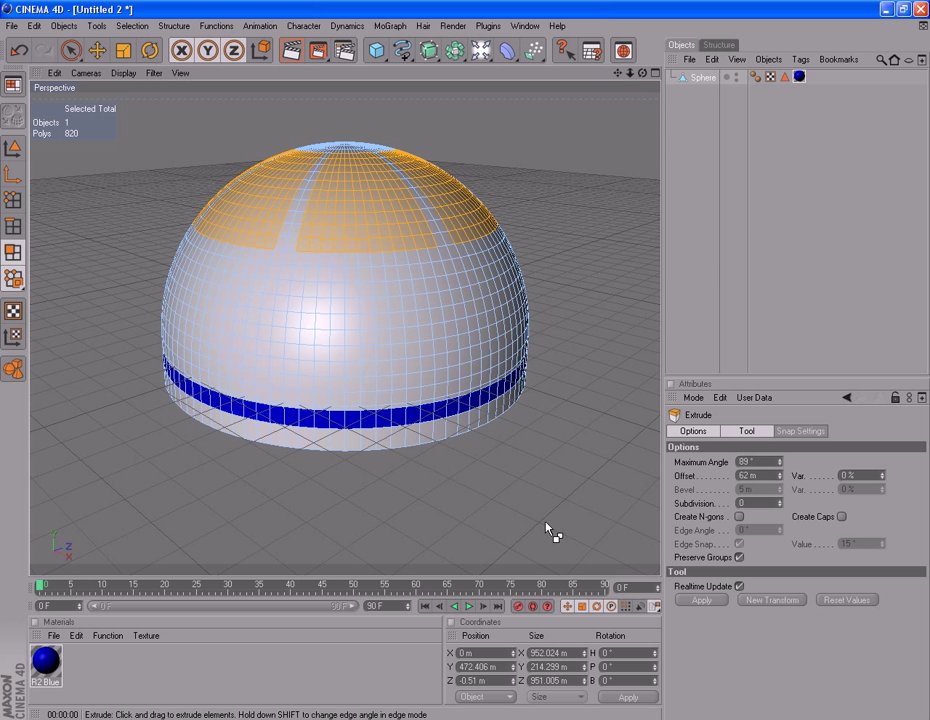
drag(471, 500, 451, 490)
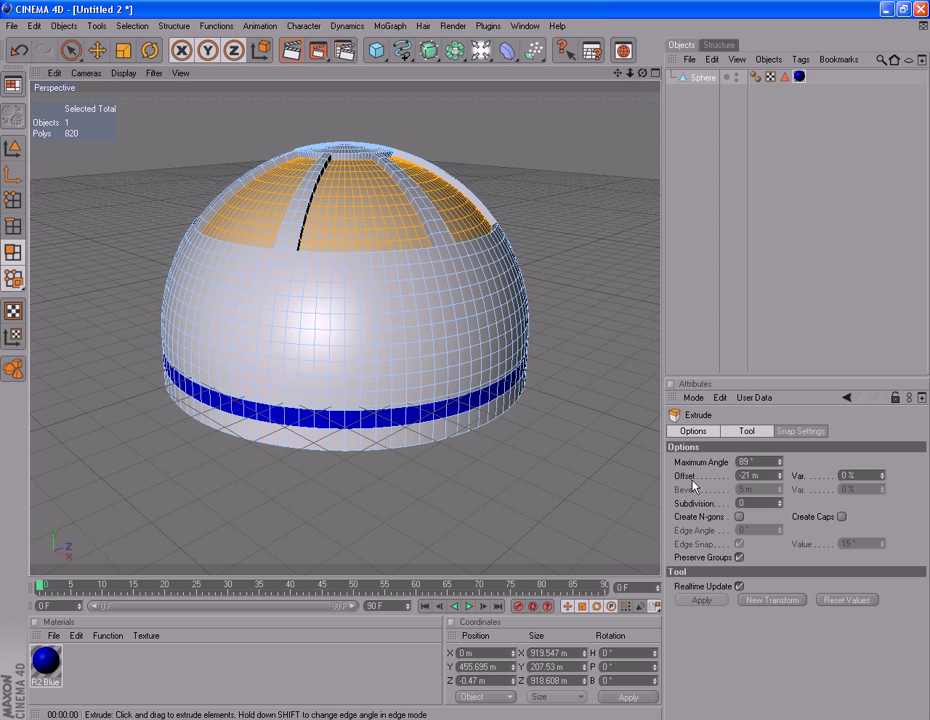
double_click(750, 476)
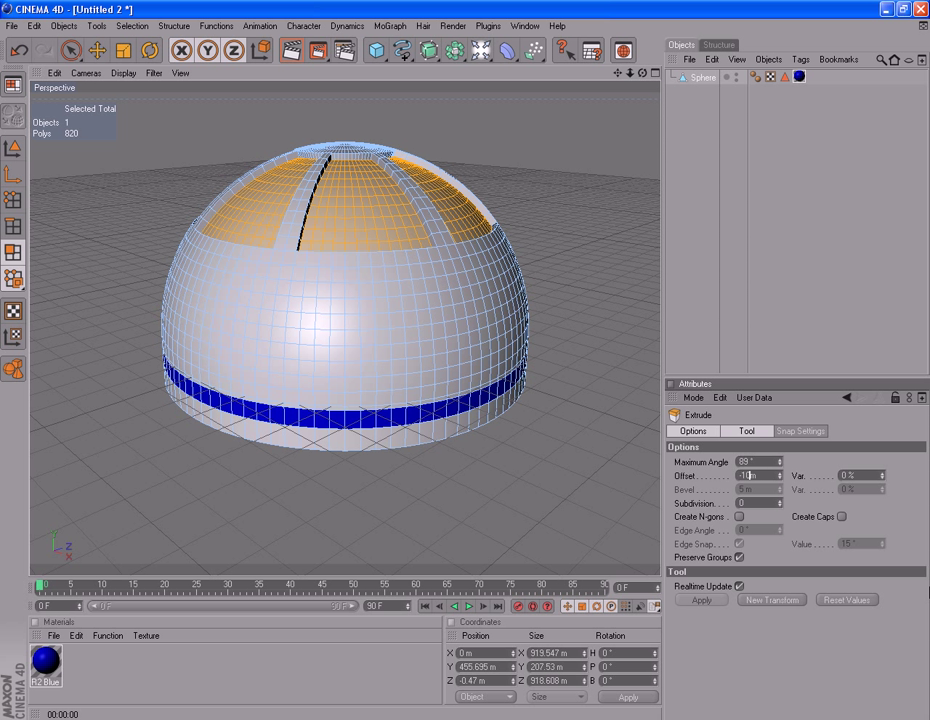
key(Return)
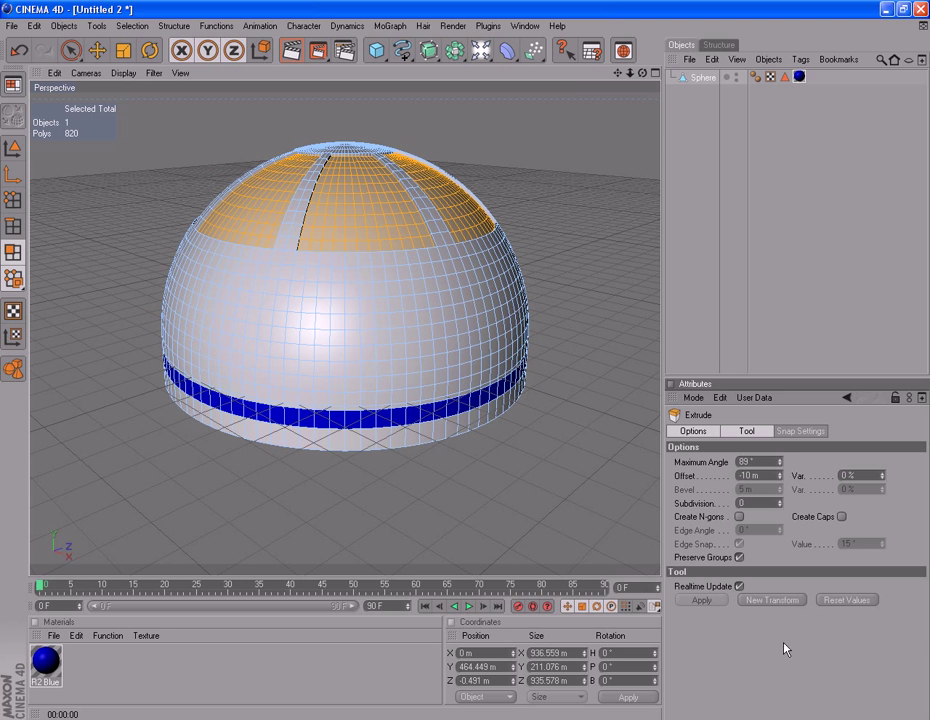
drag(622, 74, 563, 406)
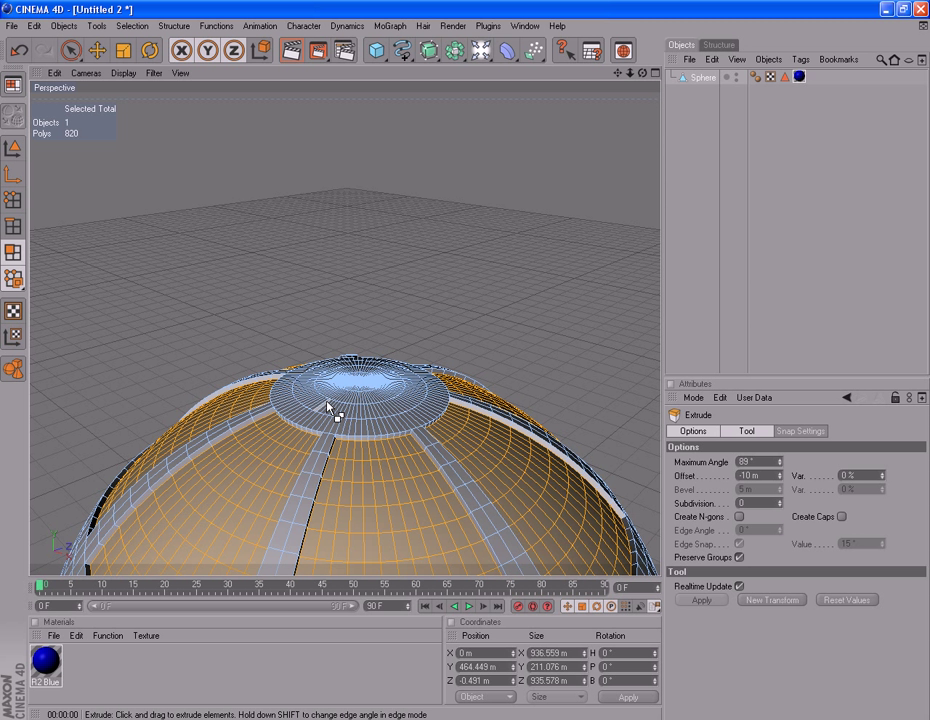
Loop-select the ring around the top cap and save the top panels as a 'Blue Top' selection tag
click(132, 26)
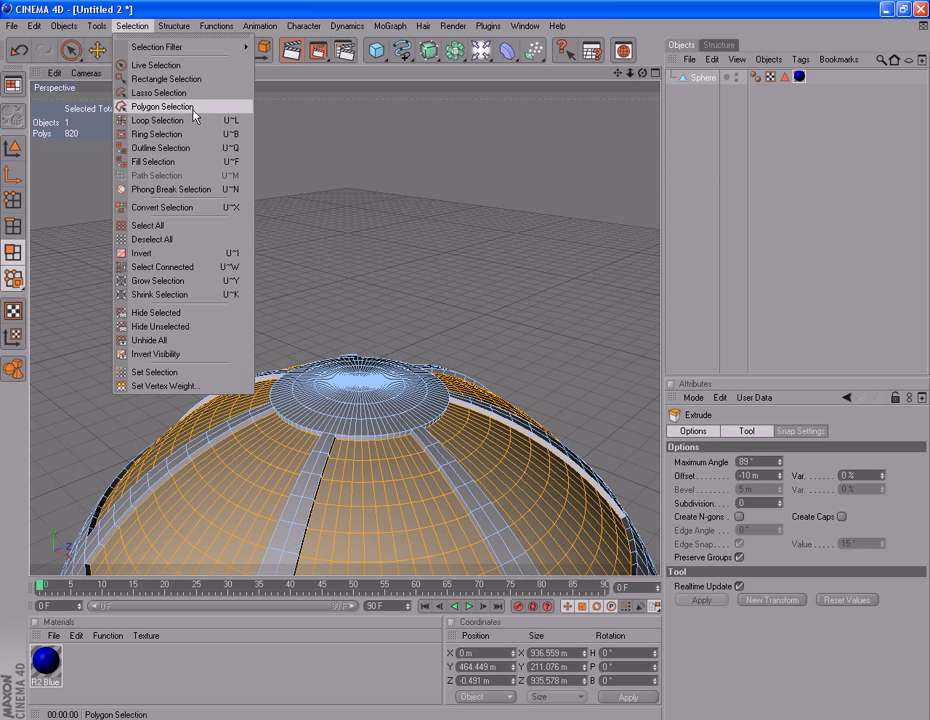
click(165, 120)
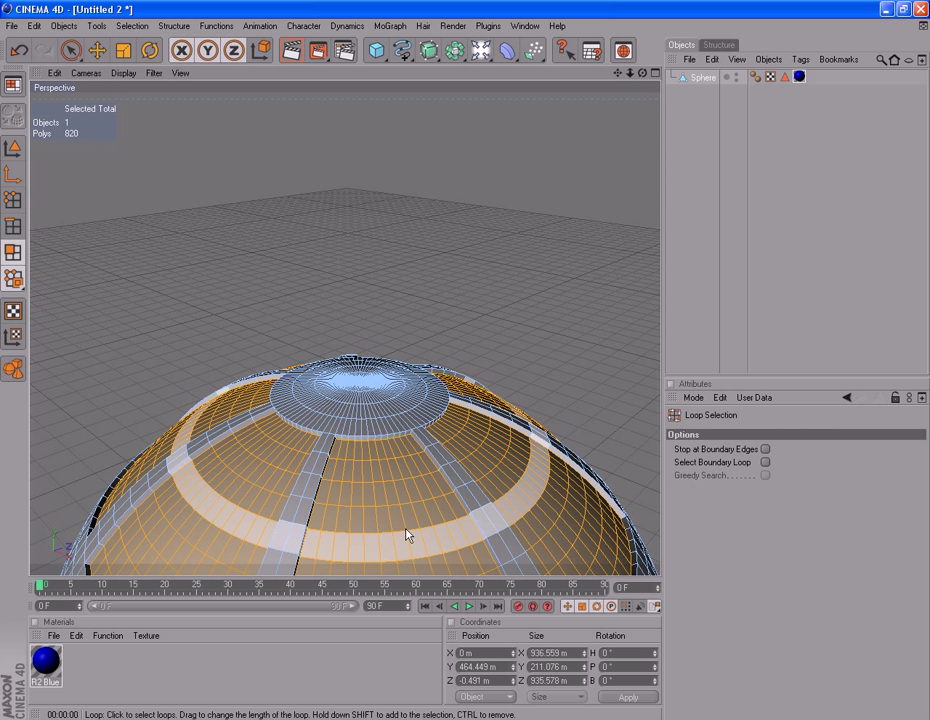
shift+click(347, 420)
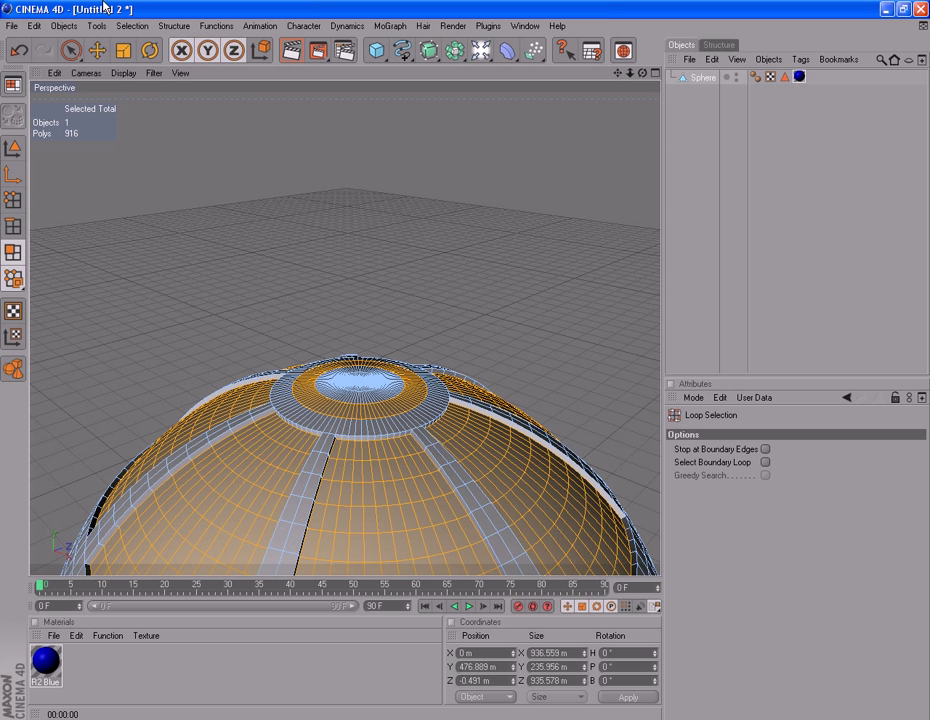
click(142, 26)
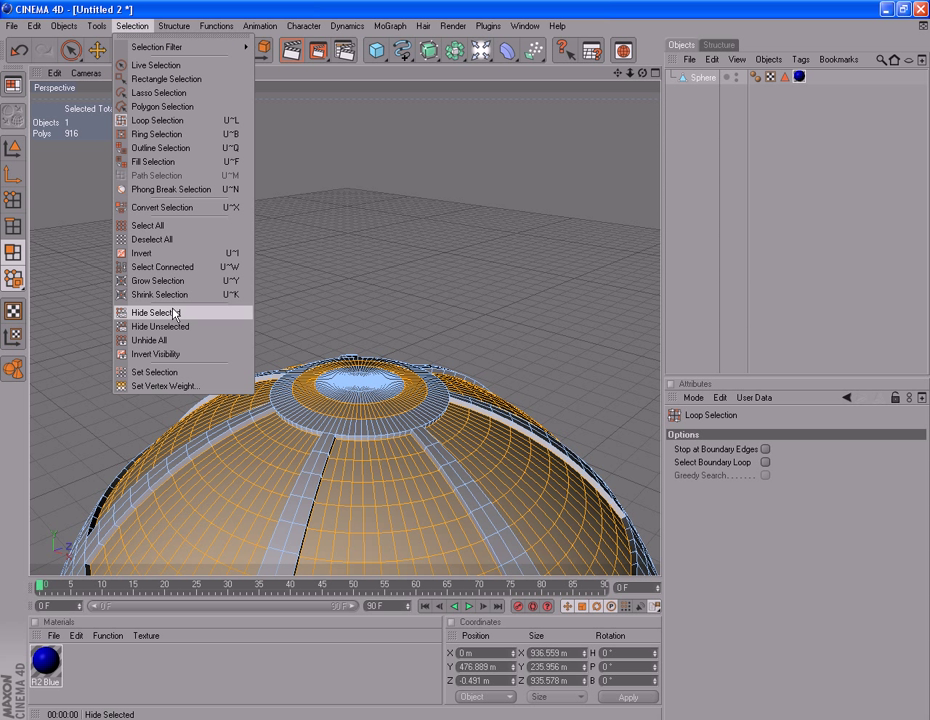
click(171, 372)
click(698, 450)
text(S)
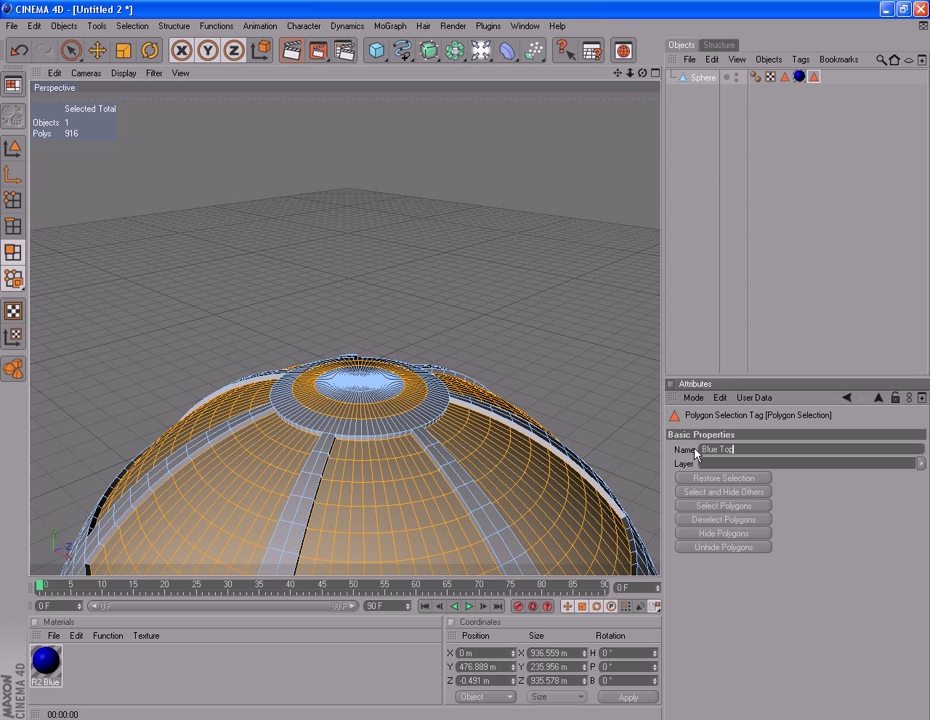
text(lue Top)
click(814, 77)
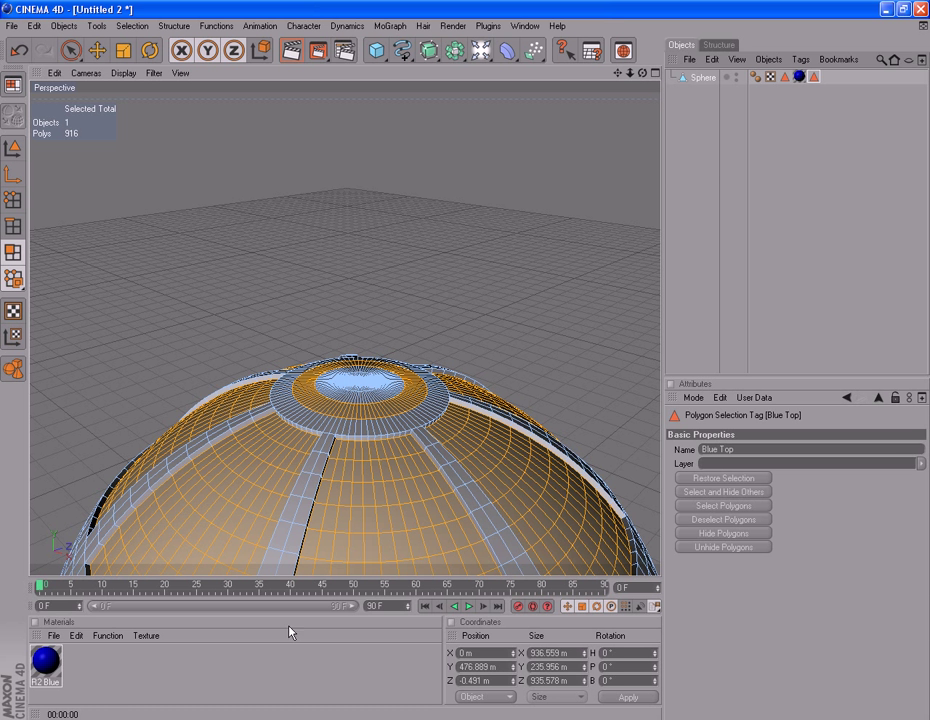
Apply the R2 Blue material to the Sphere, restricted to the Blue Top selection
drag(42, 662, 689, 82)
drag(814, 77, 774, 520)
scroll(484, 442, down, 5)
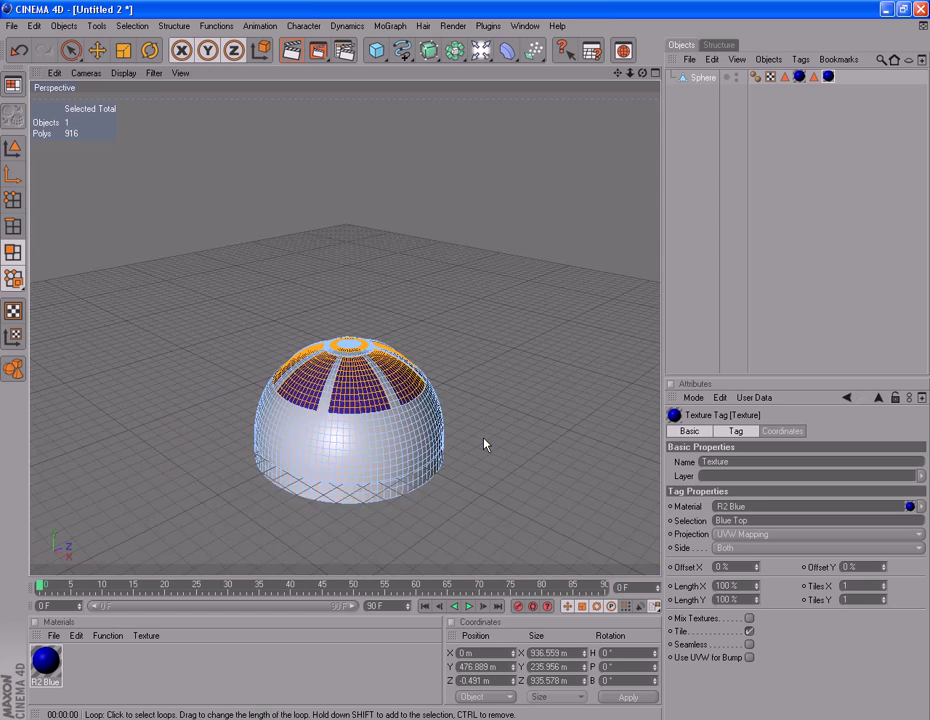
scroll(484, 442, up, 6)
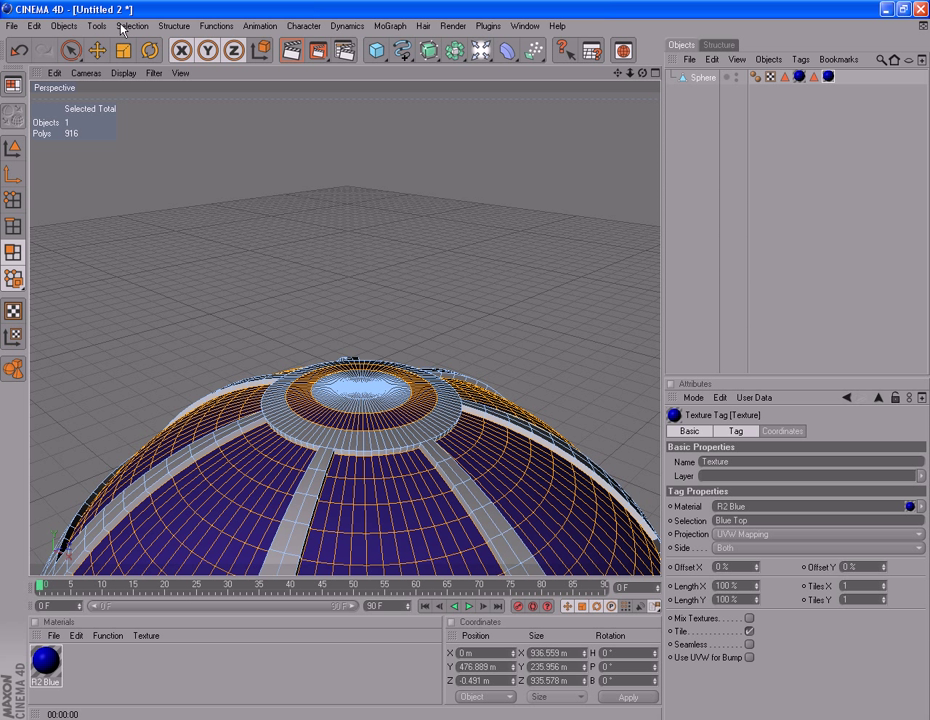
Select the dome's centre cap and create a new material named White with 100% brightness
click(361, 392)
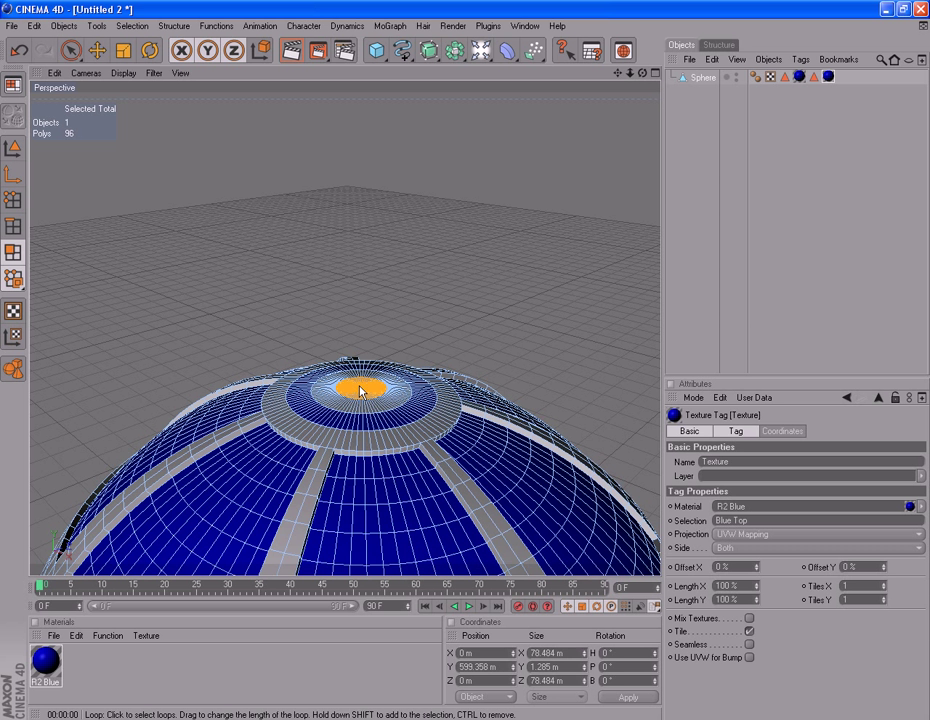
click(53, 635)
click(75, 478)
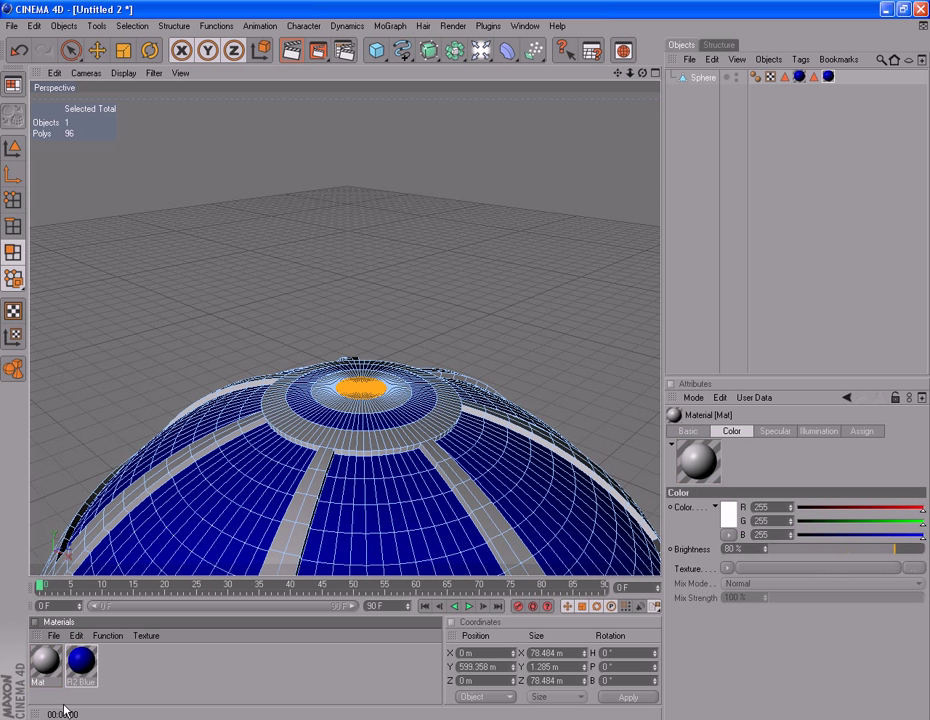
double_click(44, 660)
drag(551, 193, 594, 193)
click(575, 99)
double_click(42, 683)
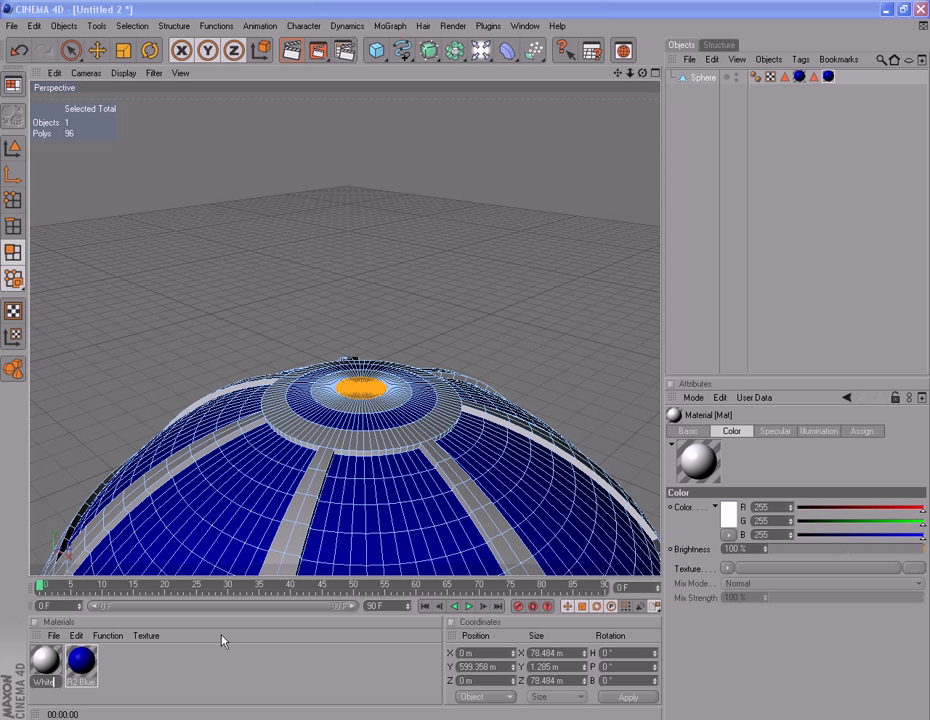
key(Return)
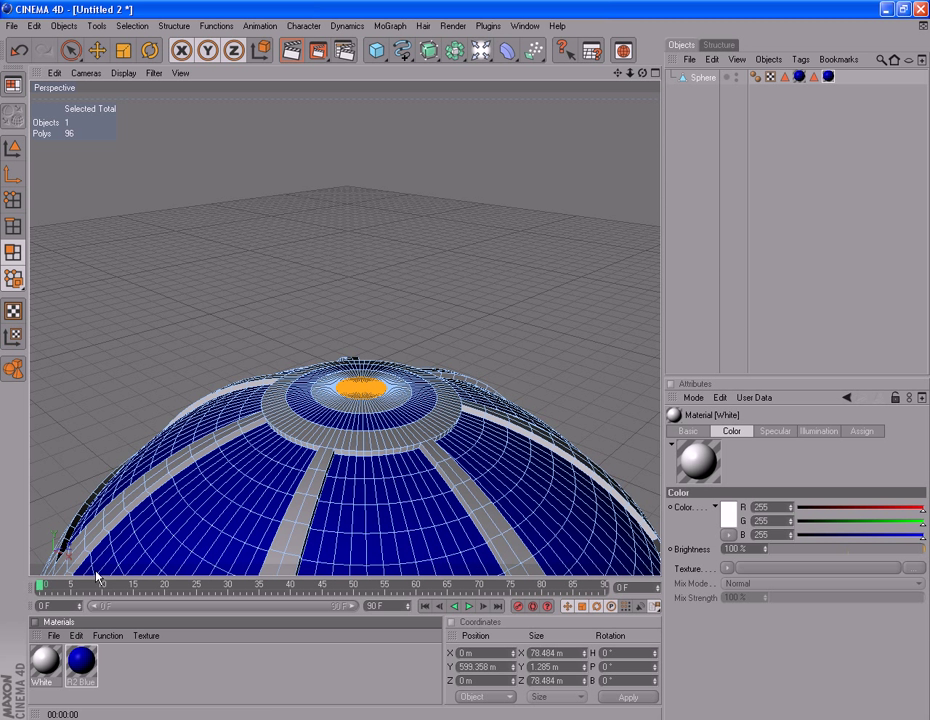
Save the centre dot polygons as a 'Top White' selection tag
click(132, 26)
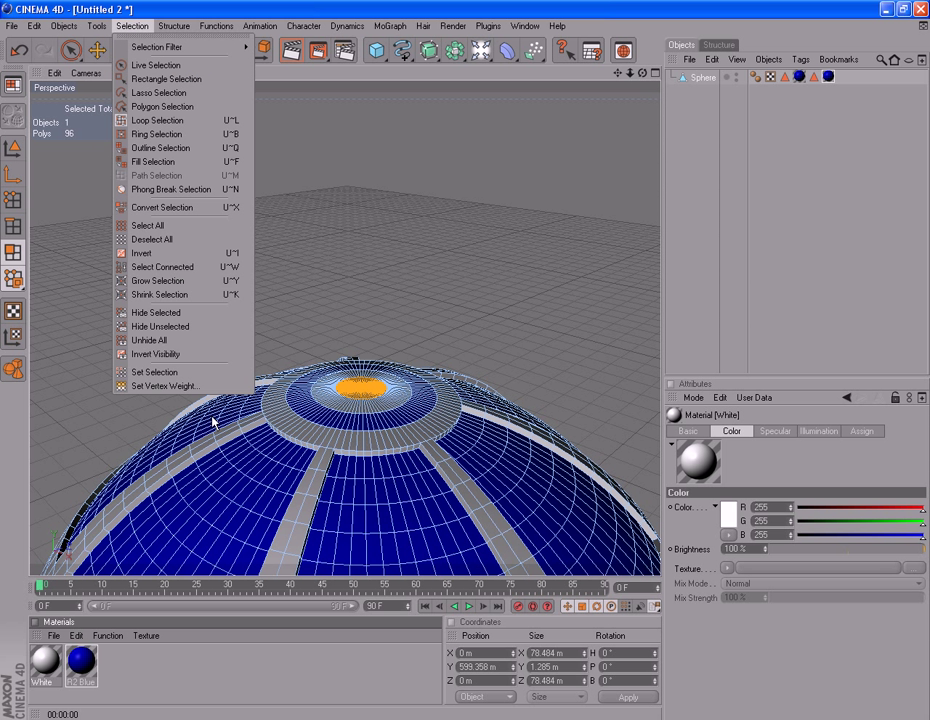
click(180, 371)
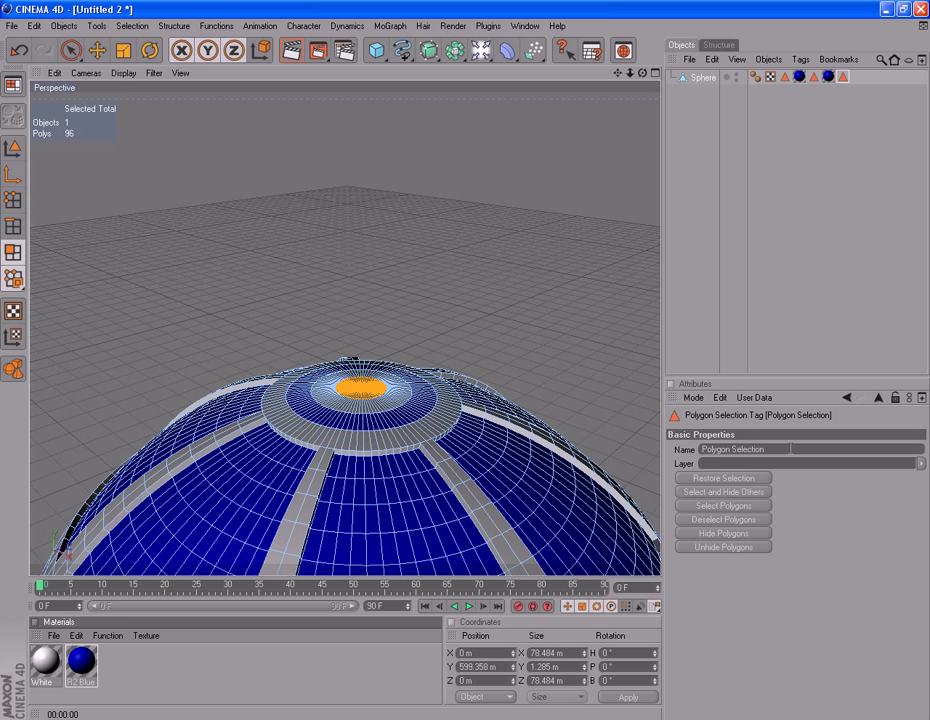
click(732, 449)
text(T)
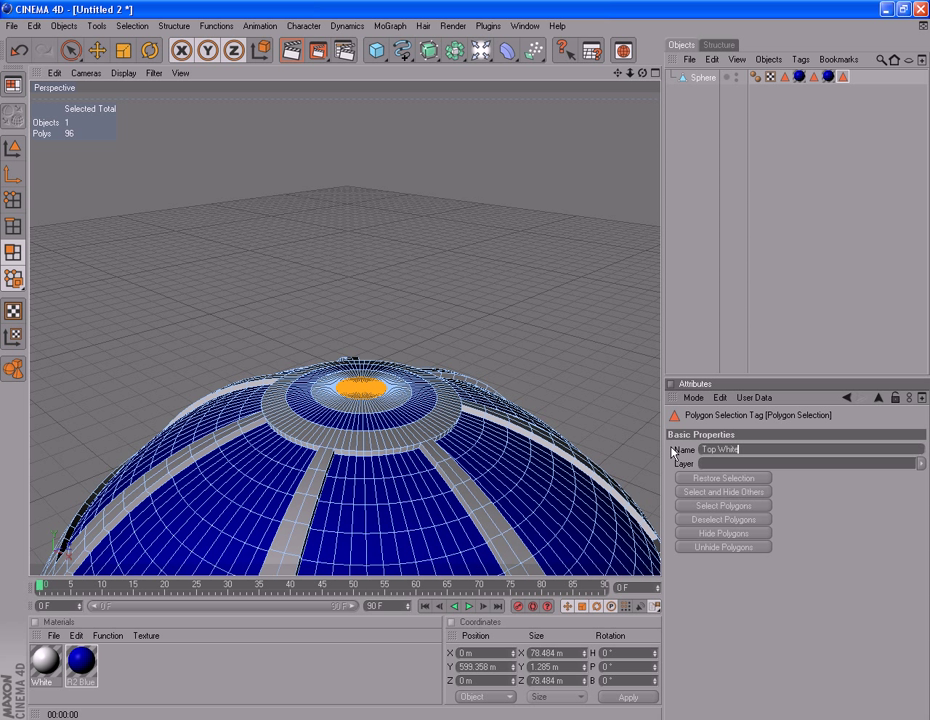
text(op White)
key(Return)
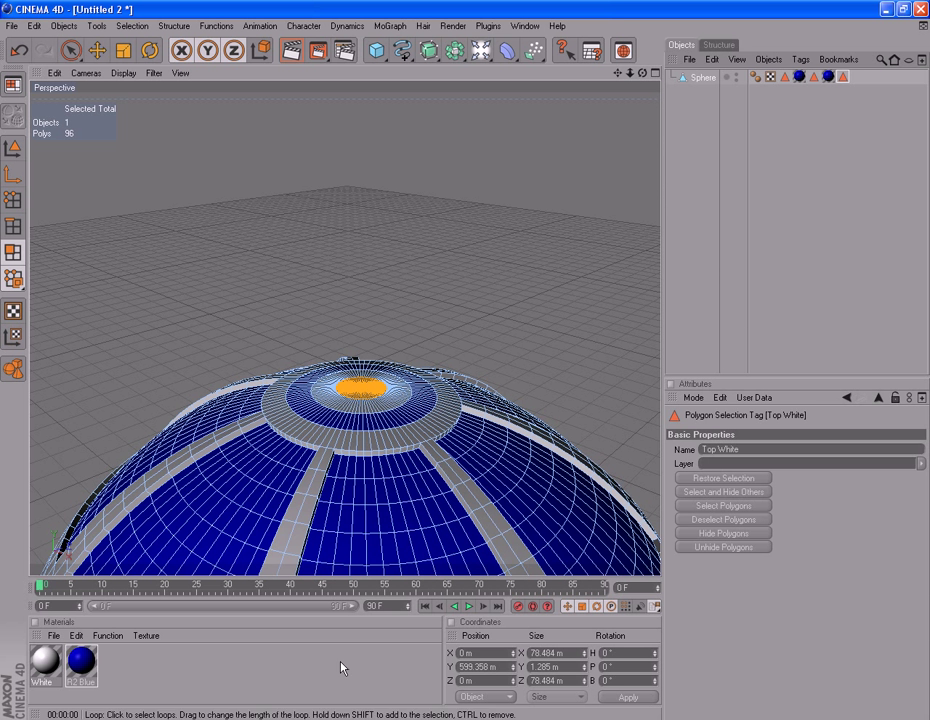
Apply the White material to the Sphere, limited to Top White, then bring up the R2-D2 reference photo
drag(43, 662, 697, 78)
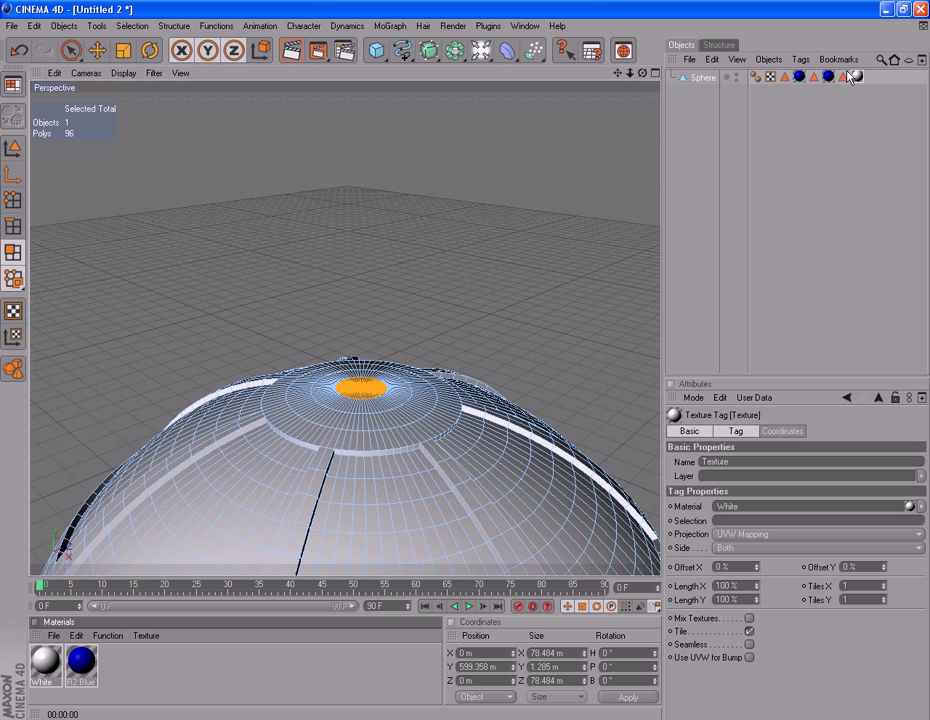
drag(845, 77, 790, 521)
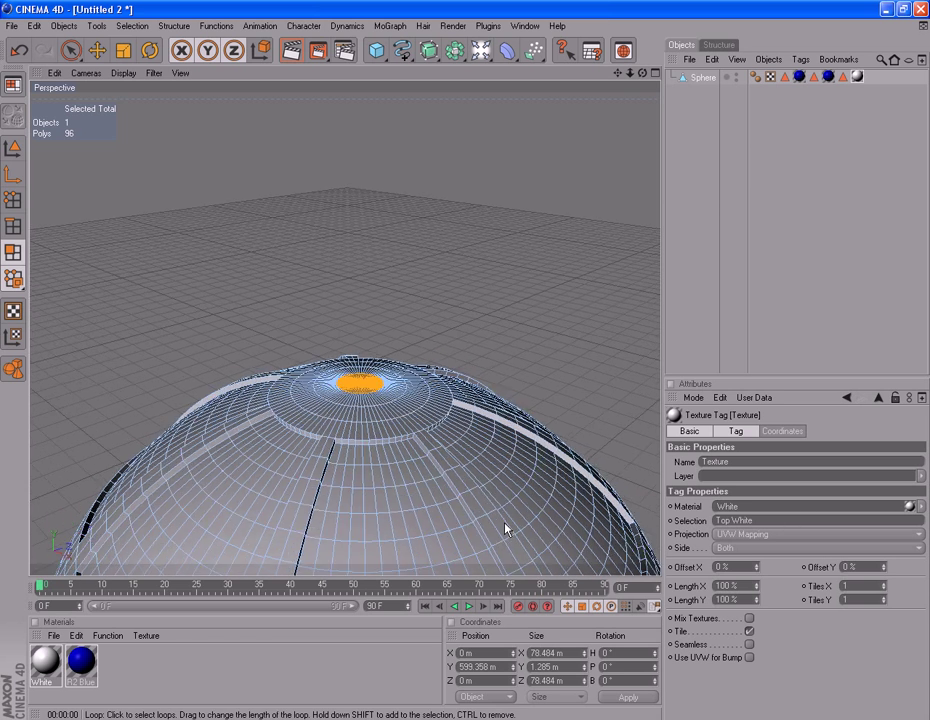
scroll(505, 530, down, 5)
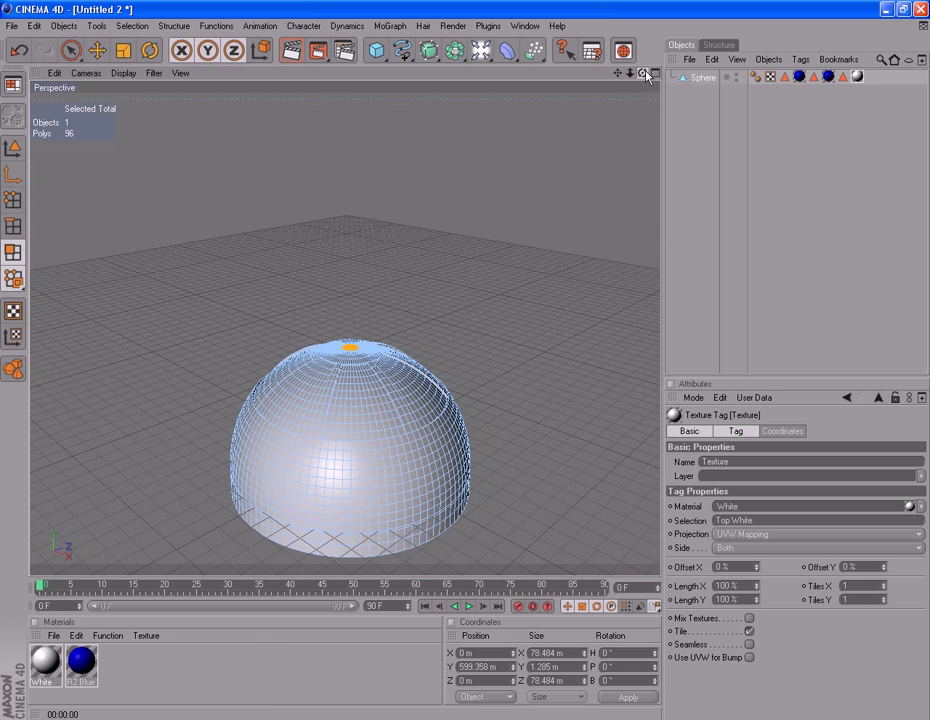
drag(647, 77, 303, 521)
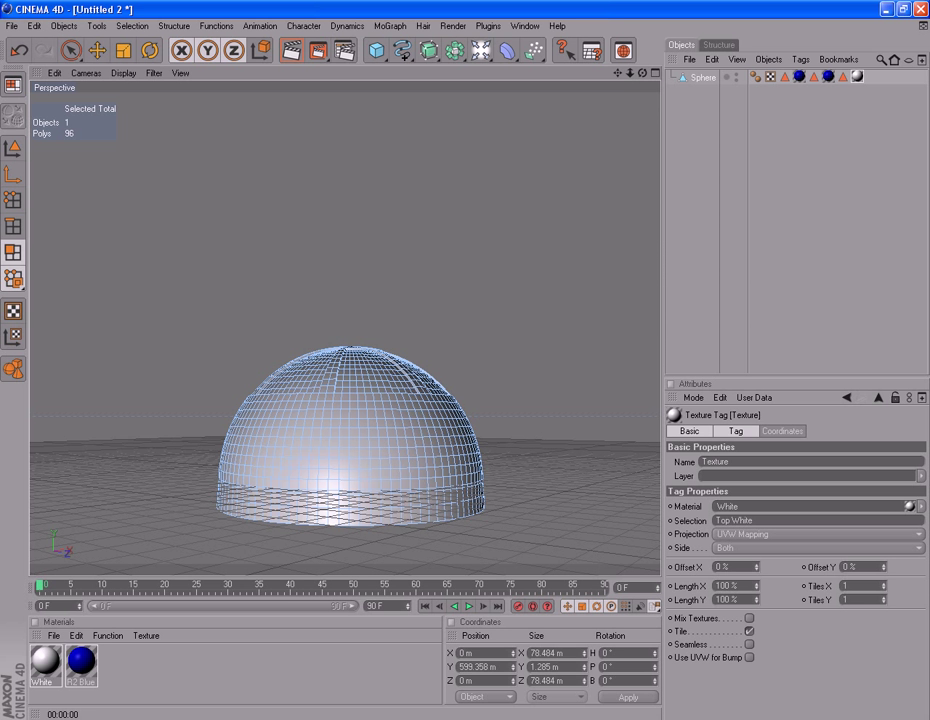
key(alt+Tab)
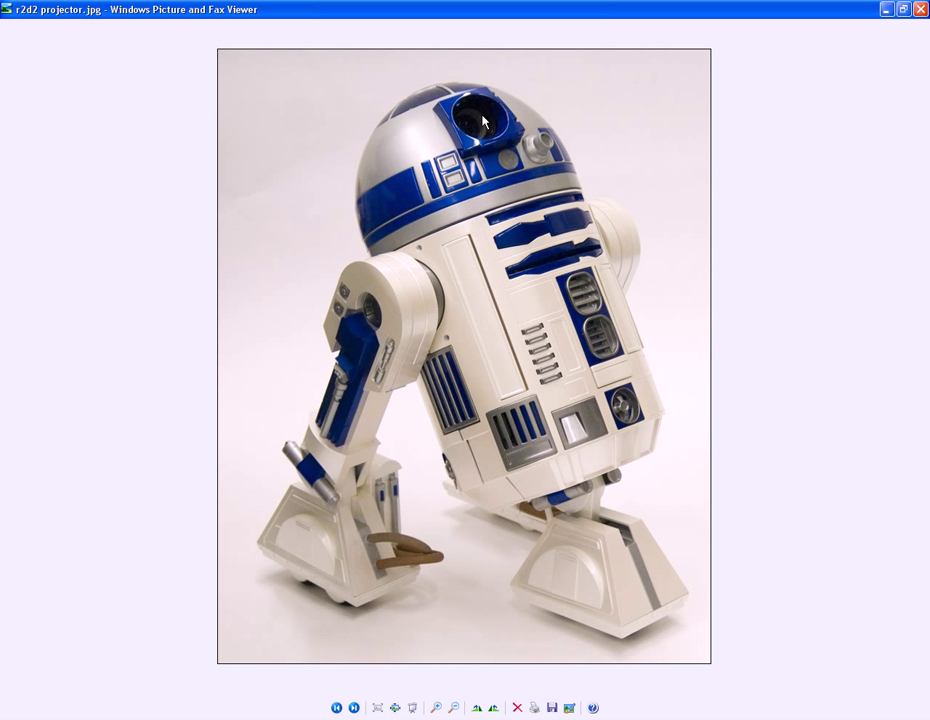